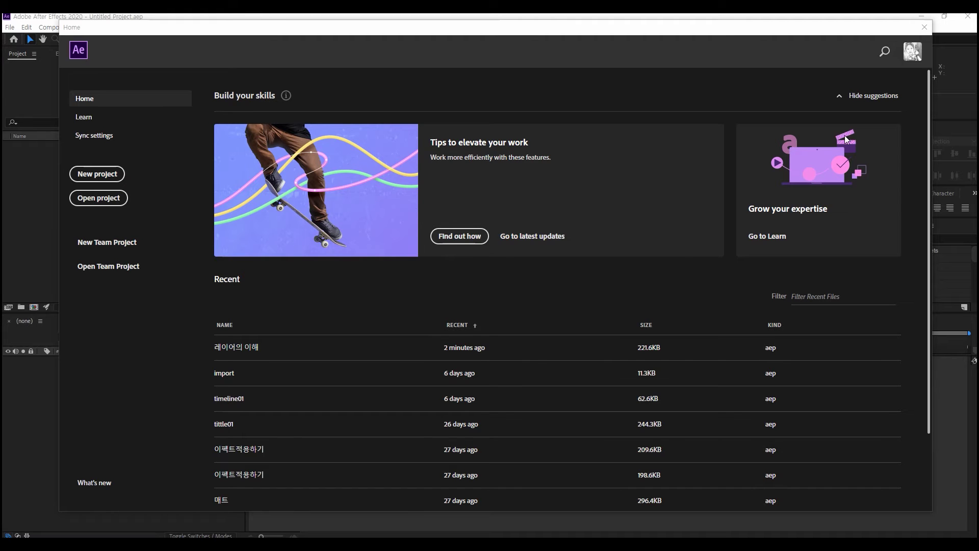
Open the project 레이어의 이해.aep and enlarge the composition viewer above the timeline.
click(924, 28)
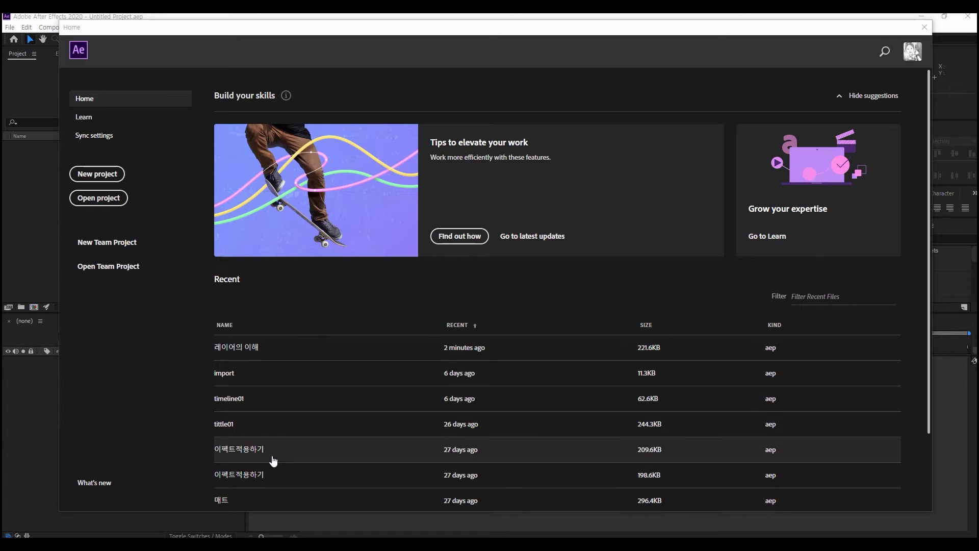
click(924, 26)
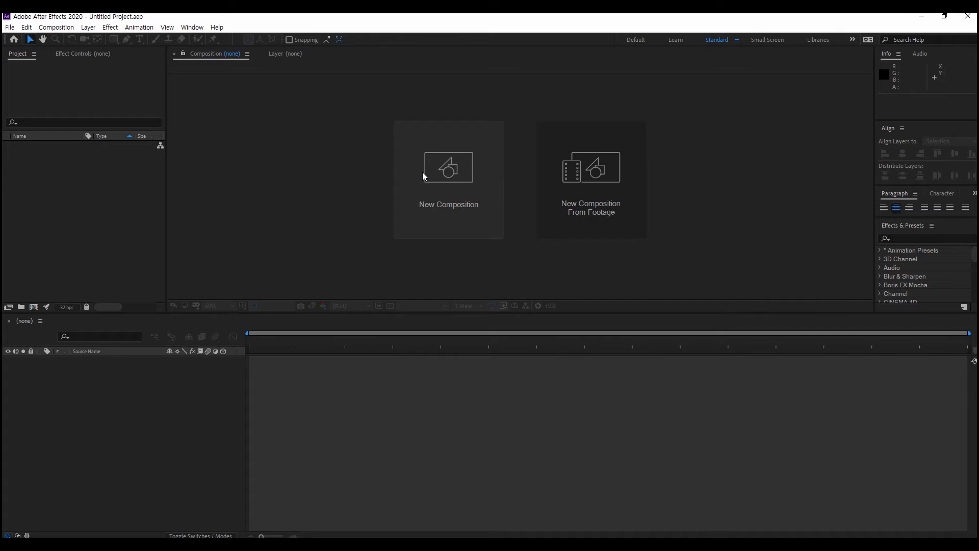
key(ctrl+o)
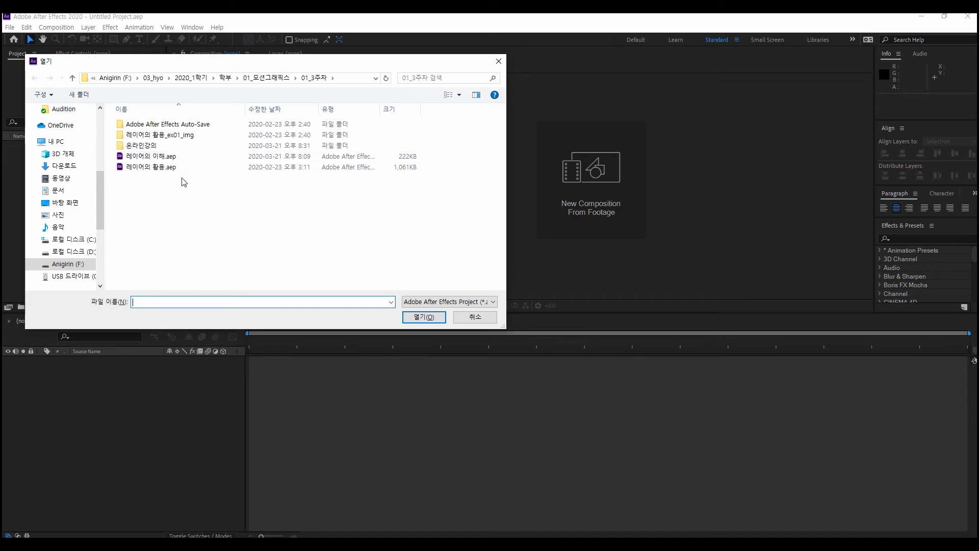
click(151, 156)
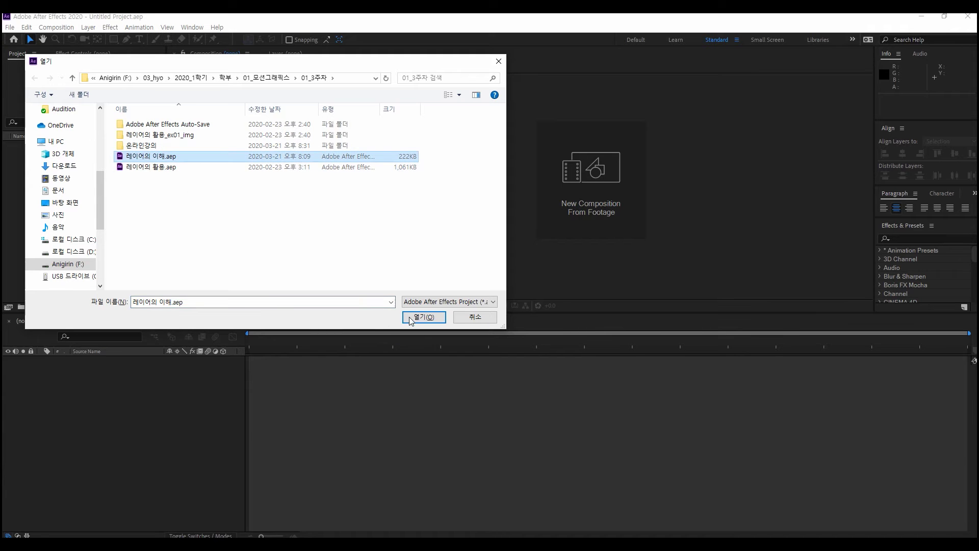
click(423, 317)
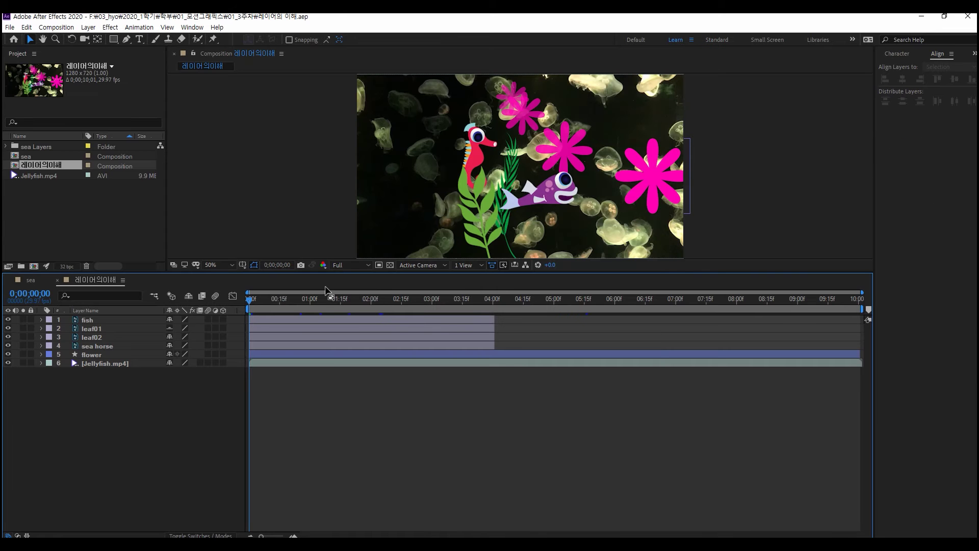
drag(160, 273, 158, 320)
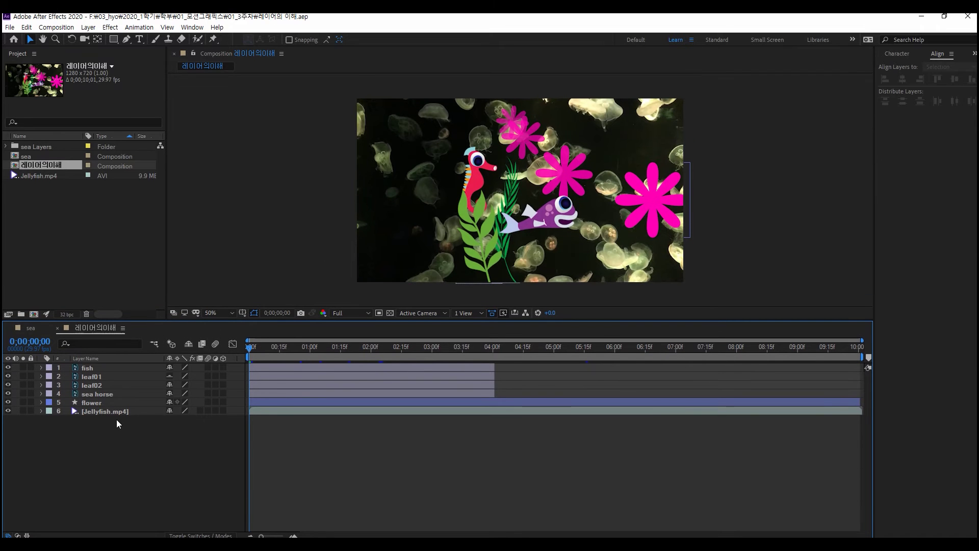
Select the fish, flower, sea horse, leaf01 and leaf02 layers in turn to match each with its artwork in the composition.
click(88, 368)
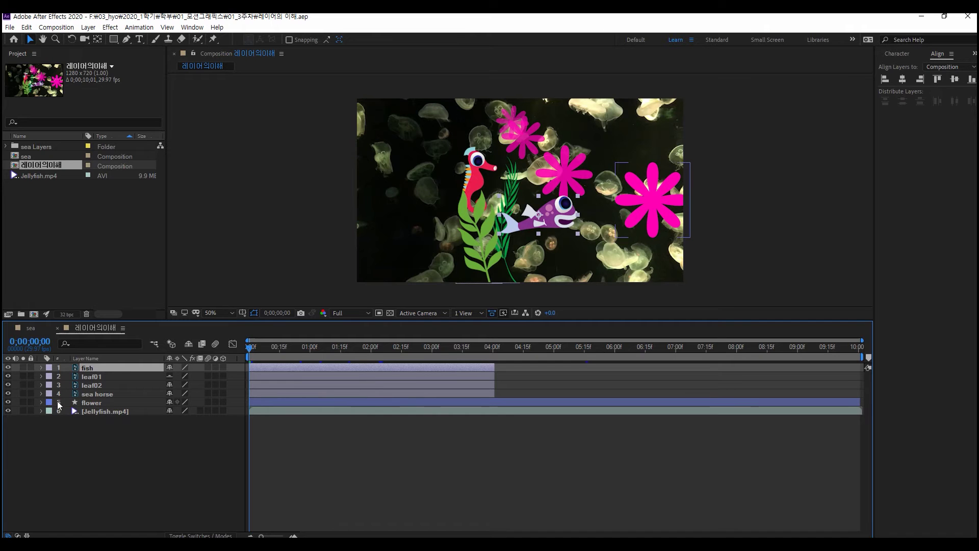
click(63, 365)
drag(87, 412, 86, 420)
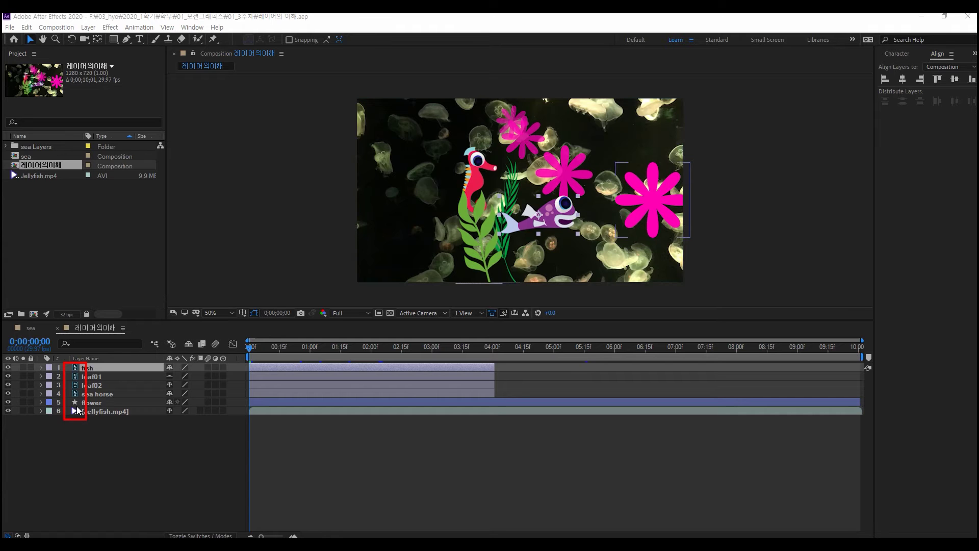
click(481, 403)
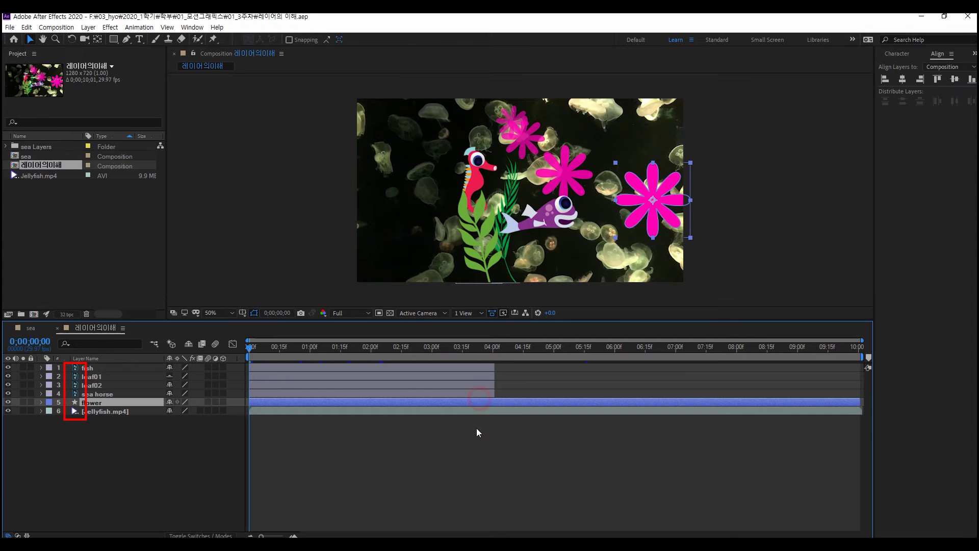
click(124, 393)
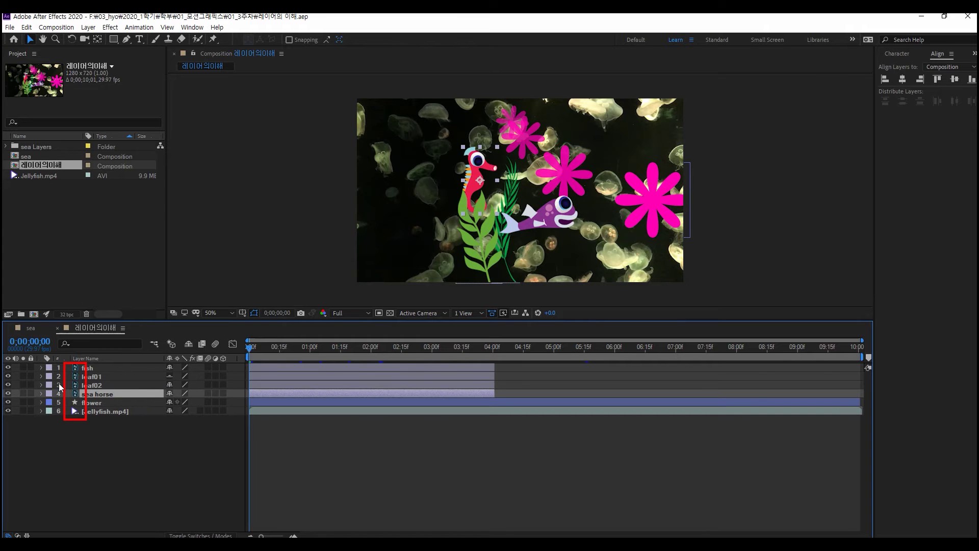
click(359, 387)
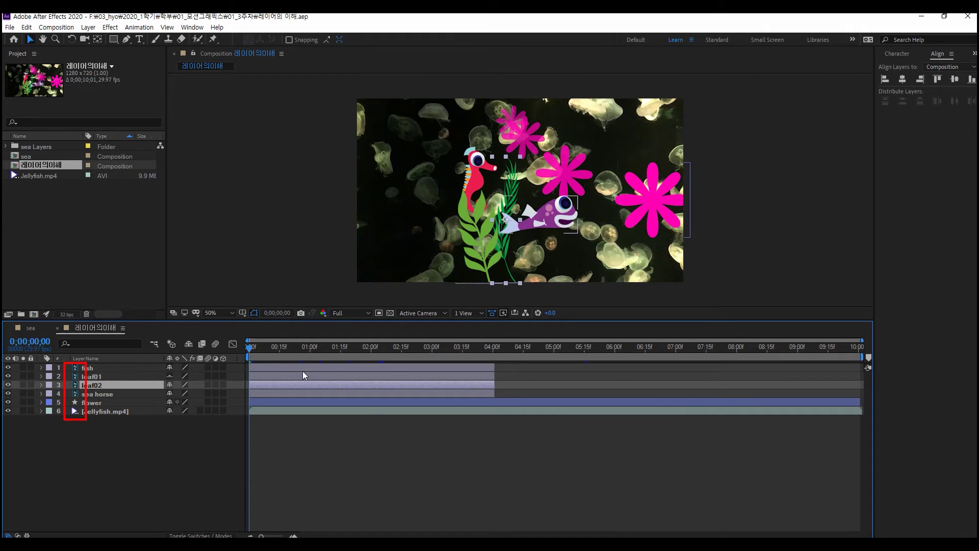
click(427, 394)
click(429, 384)
click(434, 376)
click(425, 385)
Move the fish layer to the bottom of the layer stack and back above leaf01.
mouse_move(128, 385)
mouse_down()
mouse_move(127, 430)
mouse_move(133, 383)
mouse_move(98, 420)
mouse_move(120, 361)
mouse_up()
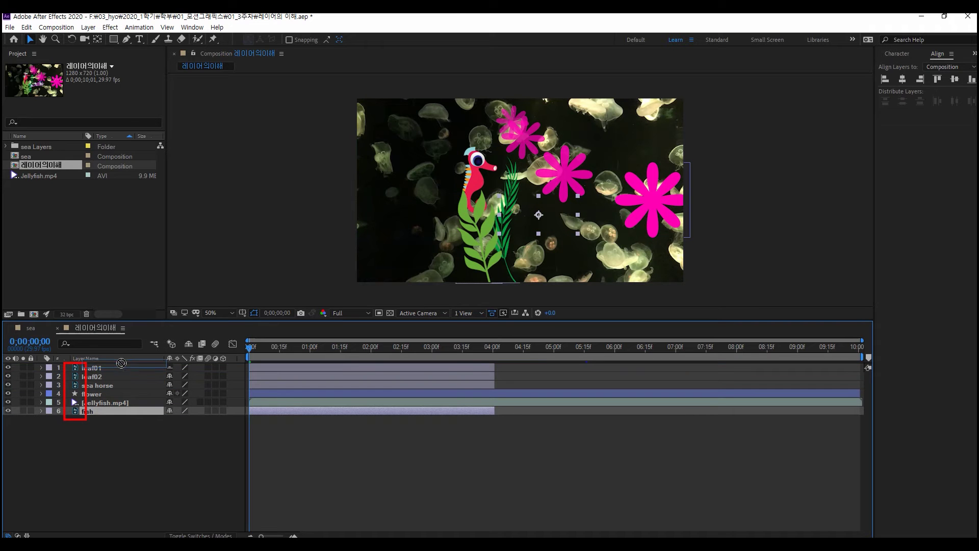
click(100, 411)
drag(100, 411, 118, 376)
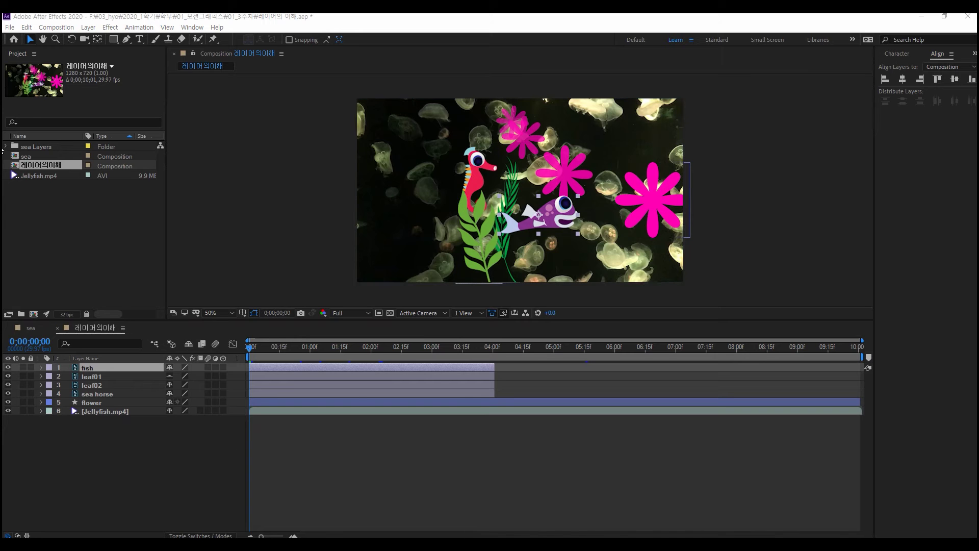
mouse_move(258, 214)
mouse_down()
mouse_move(228, 241)
mouse_move(315, 224)
mouse_move(305, 240)
mouse_up()
mouse_move(392, 206)
mouse_down()
mouse_move(348, 203)
mouse_move(351, 249)
mouse_move(376, 259)
mouse_up()
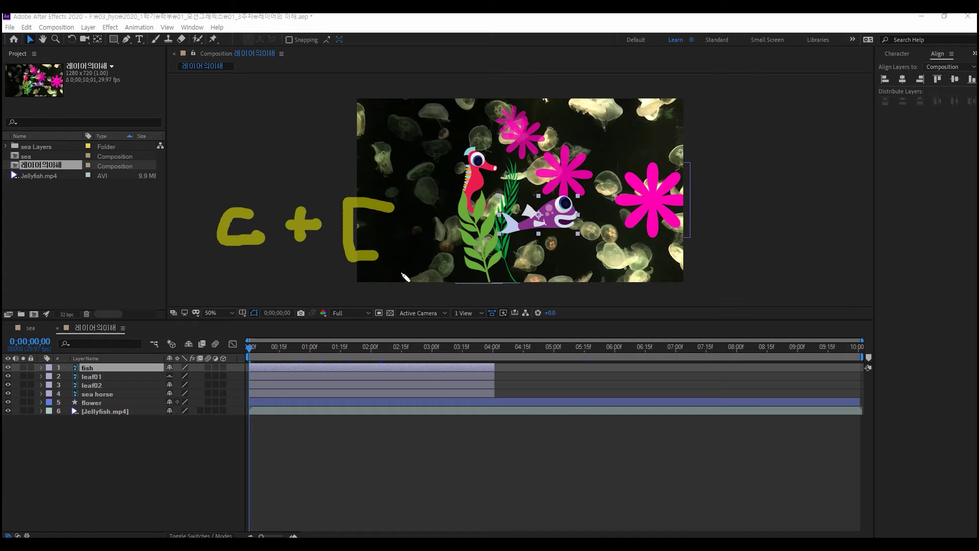
mouse_move(475, 199)
mouse_down()
mouse_move(495, 204)
mouse_move(494, 241)
mouse_move(473, 260)
mouse_up()
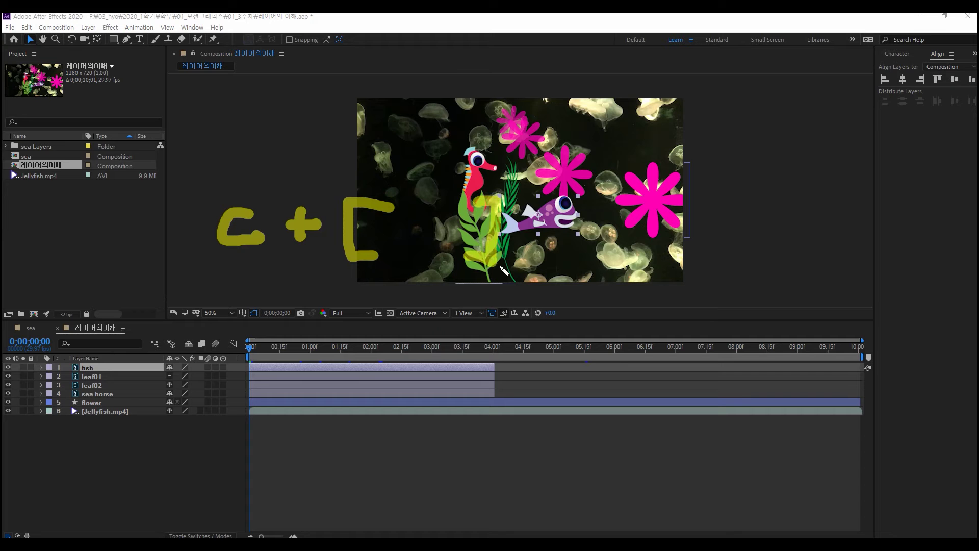
mouse_move(400, 268)
mouse_down()
mouse_move(365, 278)
mouse_move(353, 173)
mouse_move(424, 249)
mouse_move(395, 280)
mouse_up()
mouse_move(523, 282)
mouse_down()
mouse_move(449, 223)
mouse_move(501, 163)
mouse_move(525, 256)
mouse_move(523, 276)
mouse_up()
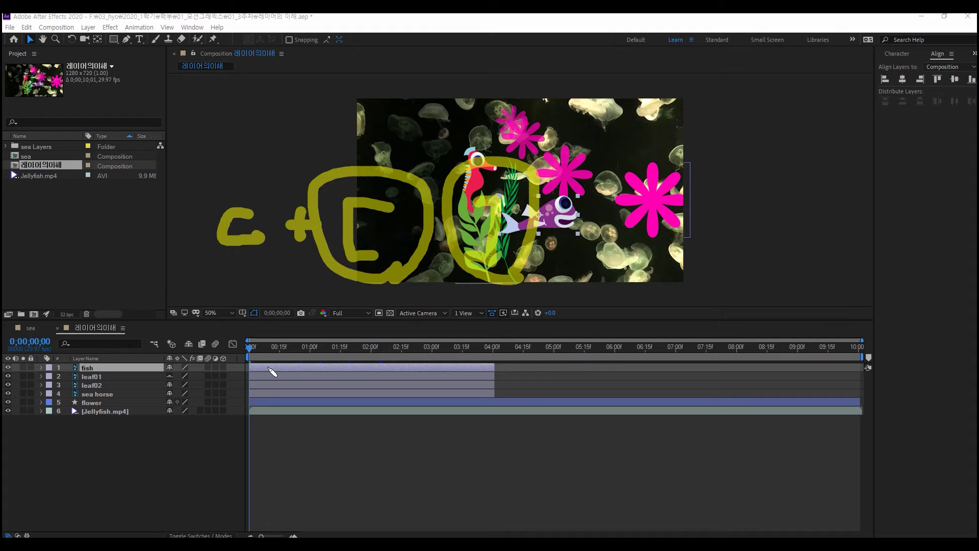
drag(273, 360, 316, 357)
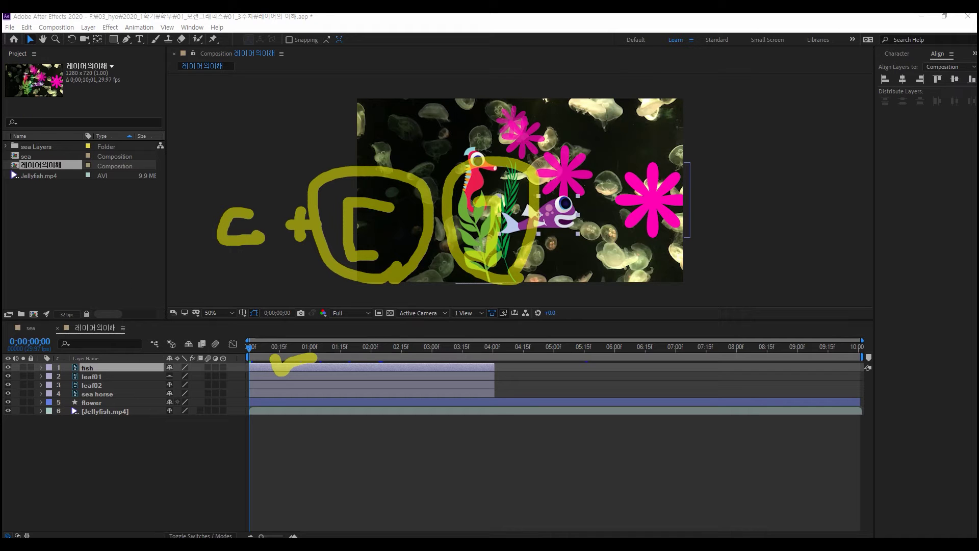
Send the fish layer backward one level at a time below Jellyfish.mp4, and bring it straight back to the front.
click(393, 371)
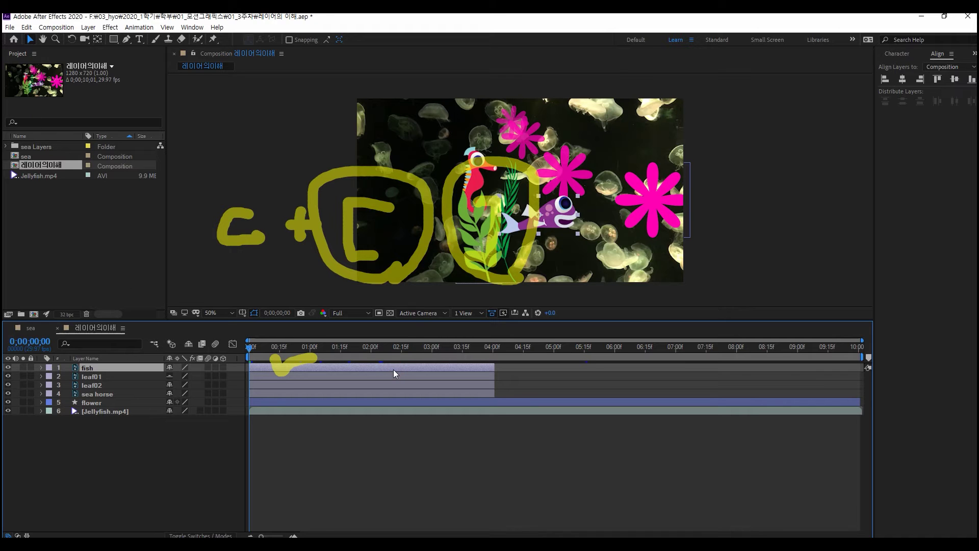
key(ctrl+bracketleft)
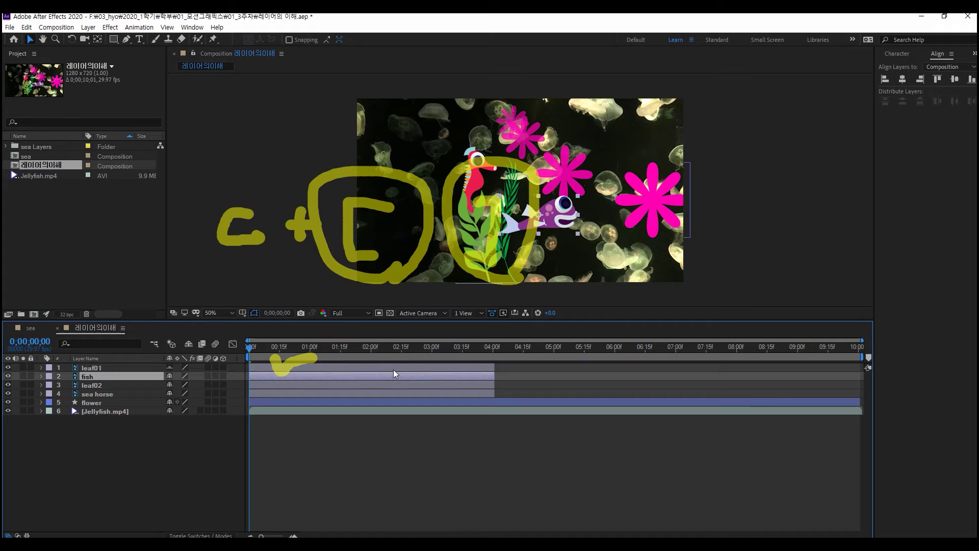
key(ctrl+bracketleft)
key(ctrl+bracketleft)
key(ctrl+bracketleft)
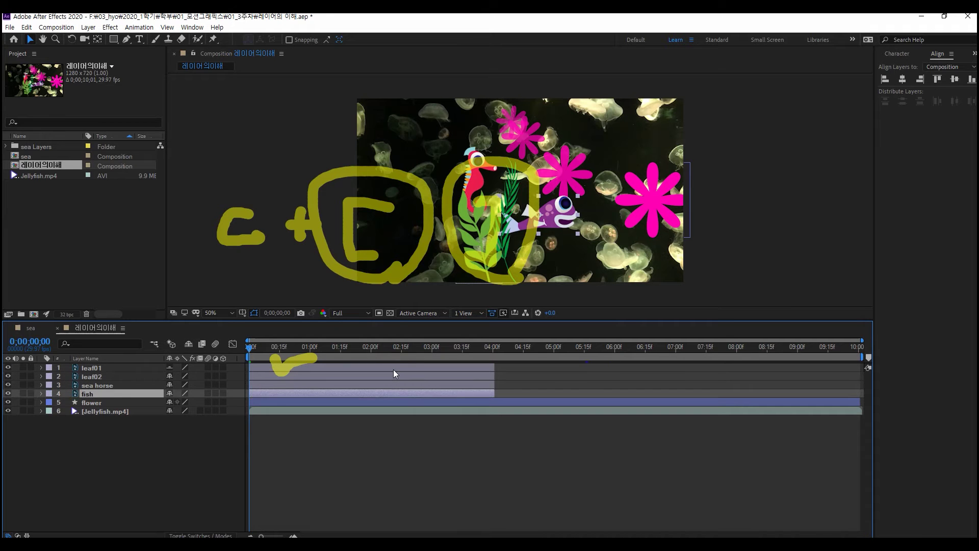
key(ctrl+bracketleft)
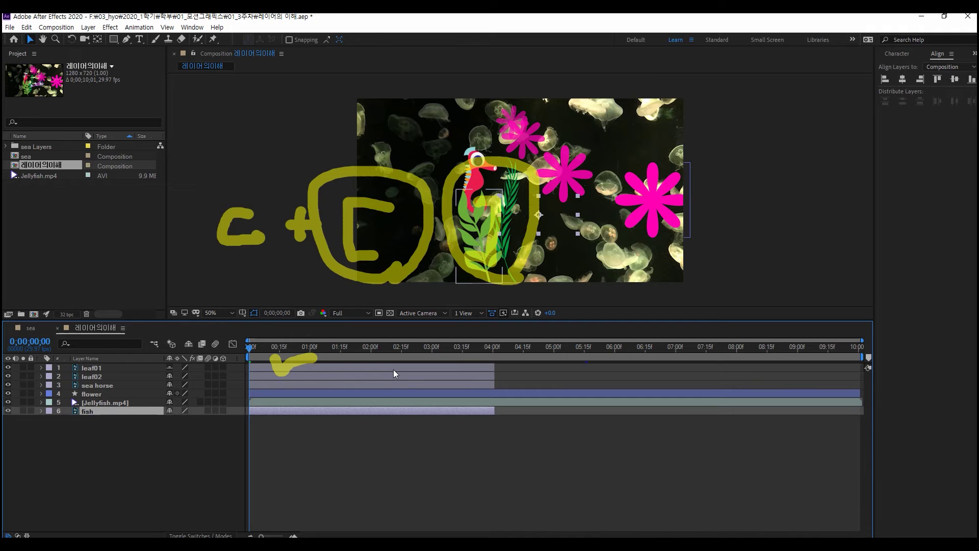
key(ctrl+shift+bracketright)
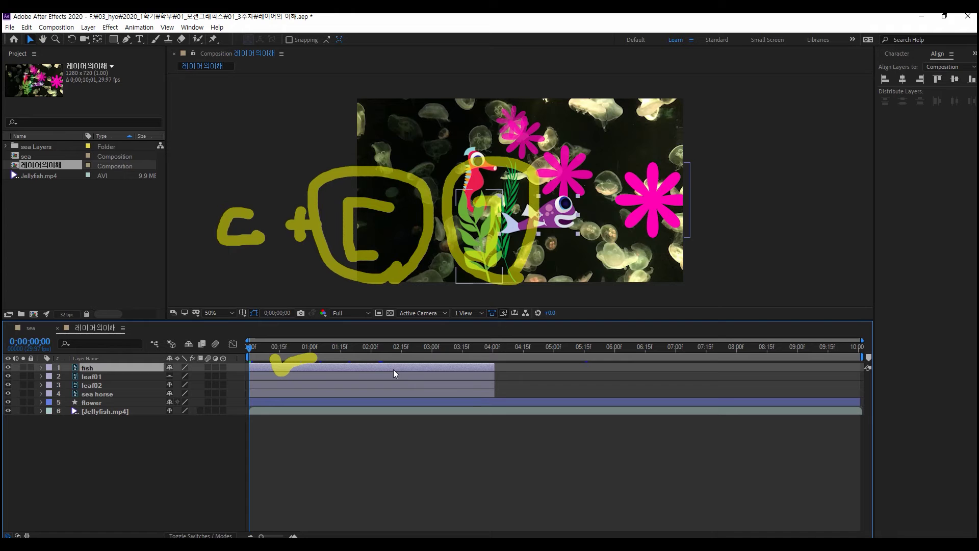
Bring the leaf01 layer forward above fish, and send it backward one level at a time to the bottom of the stack.
click(124, 376)
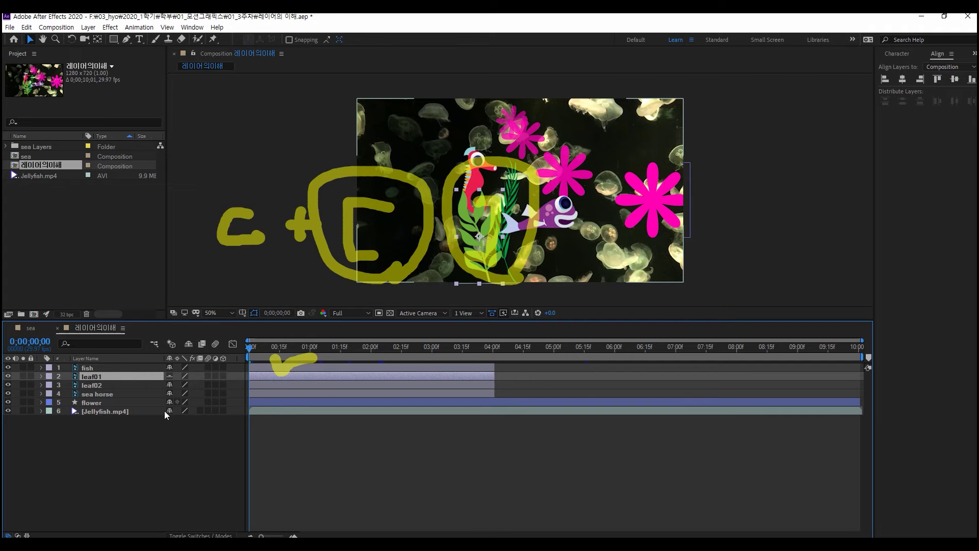
key(ctrl+])
key(ctrl+[)
key(ctrl+])
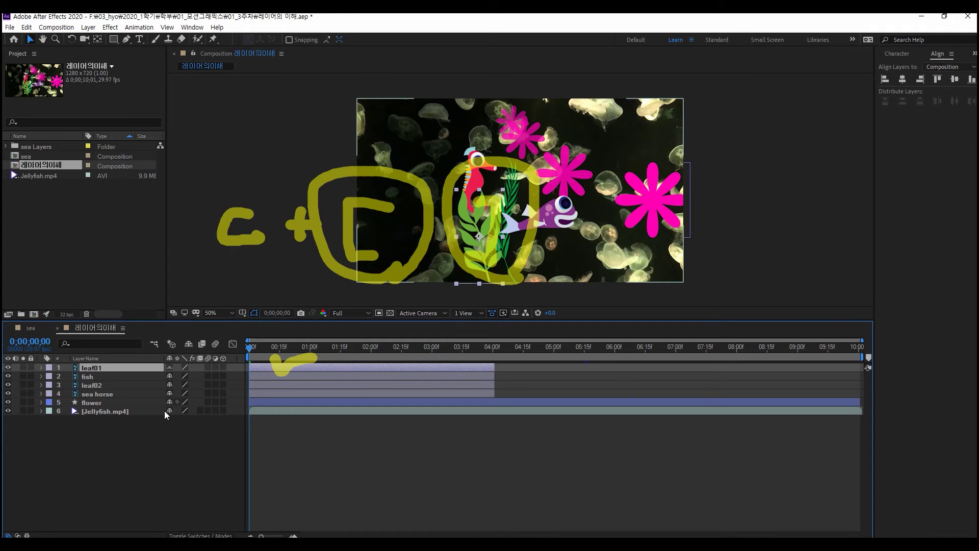
key(ctrl+[)
key(ctrl+[)
key(ctrl+[)
key(ctrl+[)
key(ctrl+[)
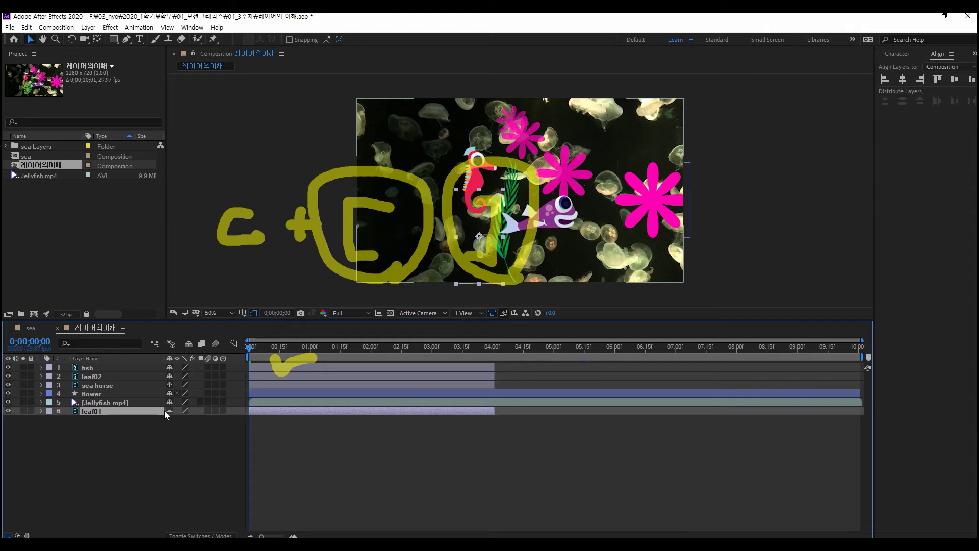
Bring the leaf01 layer straight to the front, send it to the back, and bring it to the front again.
key(ctrl+shift+])
key(ctrl+shift+[)
key(ctrl+shift+])
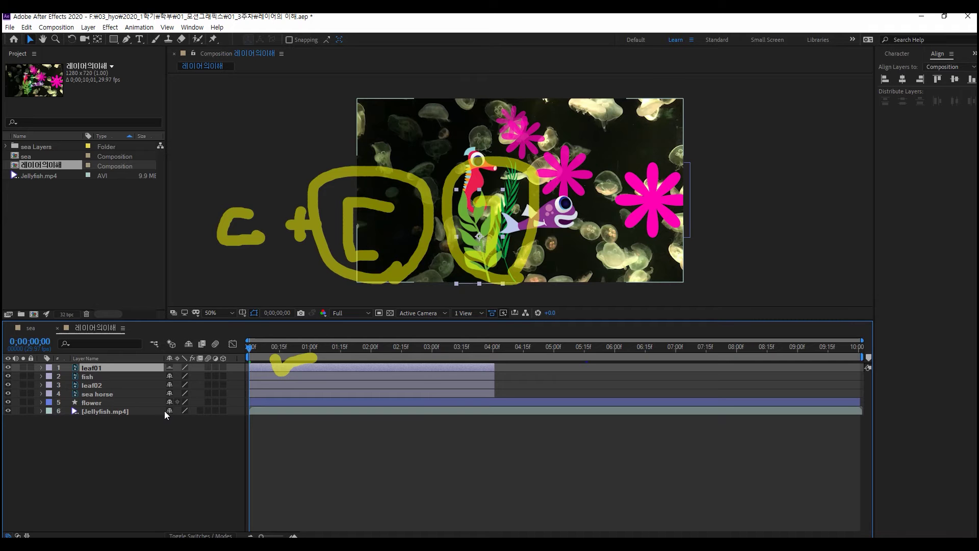
key(ctrl+z)
key(ctrl+z)
key(ctrl+z)
key(ctrl+z)
key(ctrl+z)
key(ctrl+z)
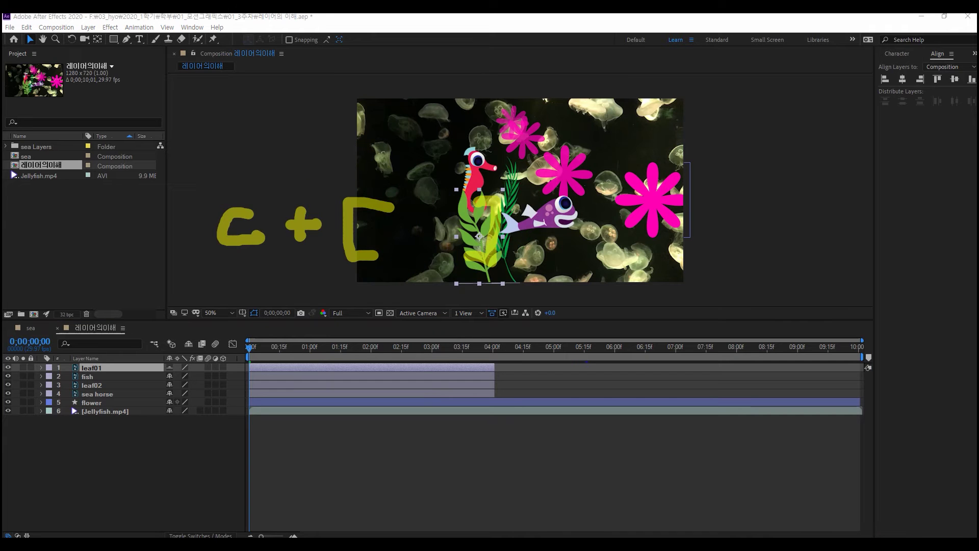
key(ctrl+z)
key(ctrl+z)
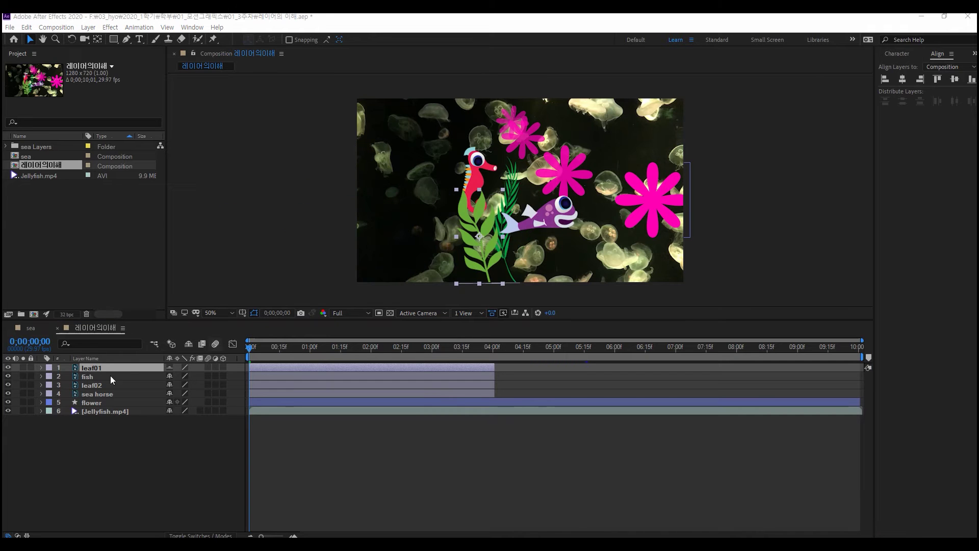
Hide the leaf01 layer and show it again, and place it directly below the fish layer.
click(98, 368)
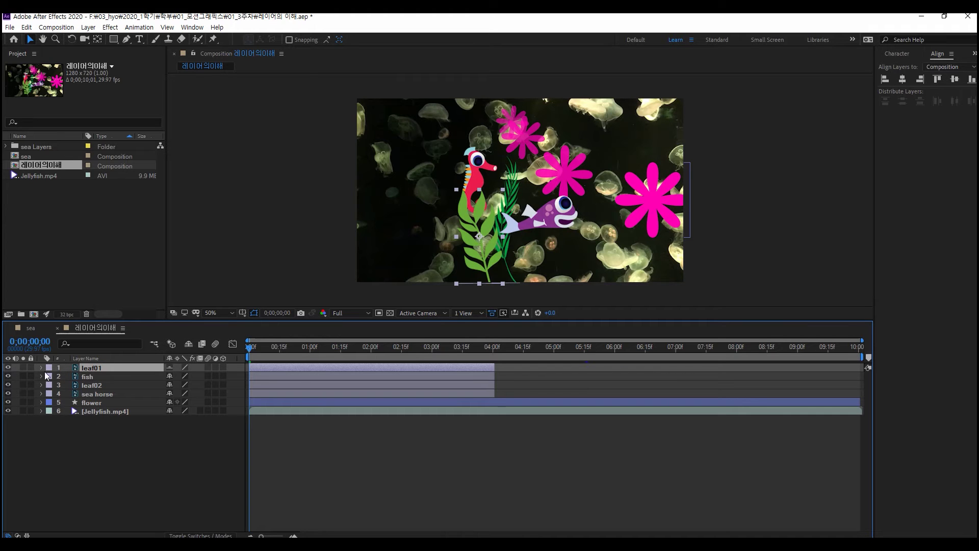
click(8, 368)
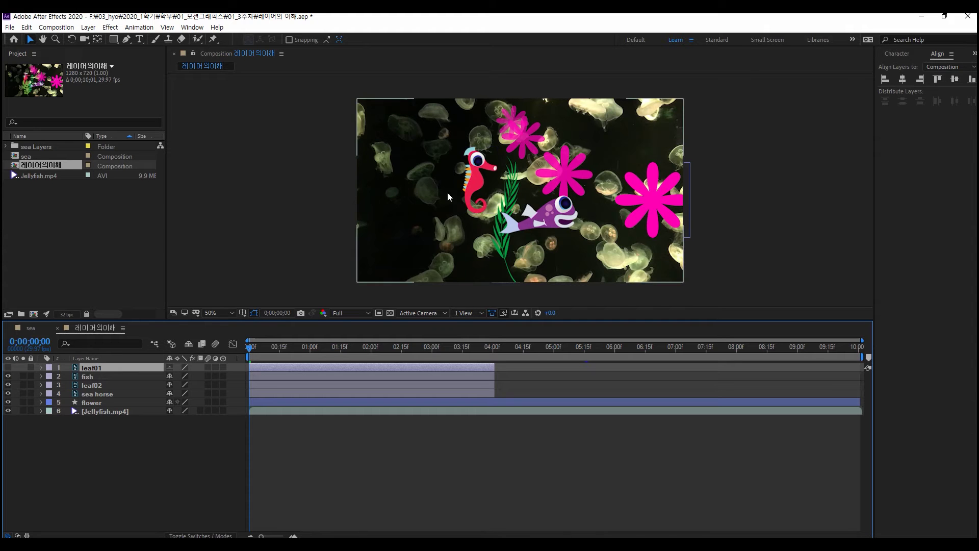
click(7, 367)
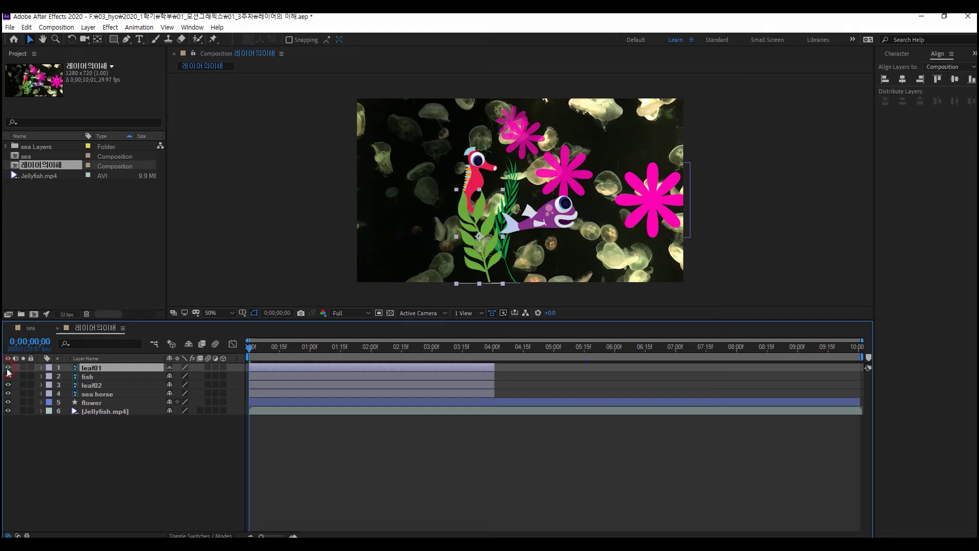
drag(97, 368, 102, 381)
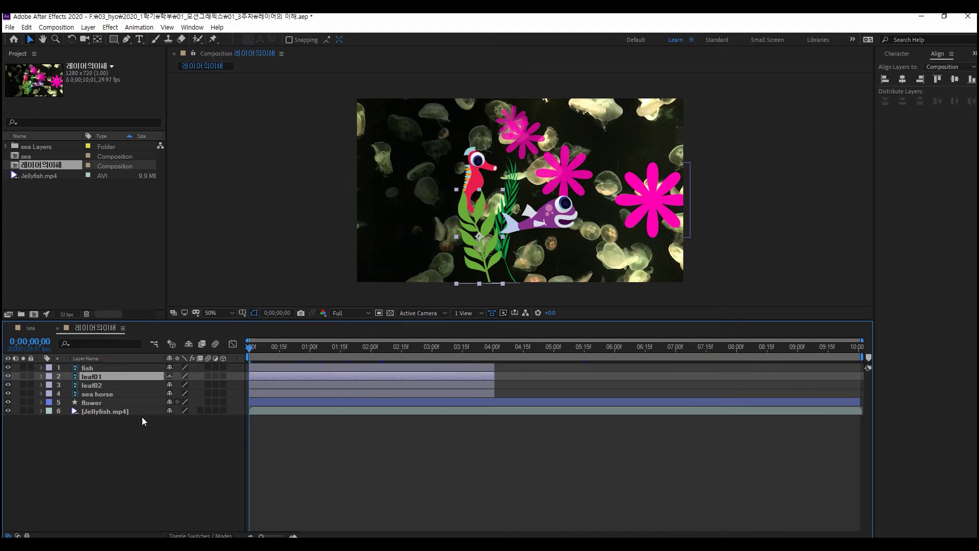
Select the sea horse in the composition and step the layer selection down and up through the stack, ending on fish.
click(482, 178)
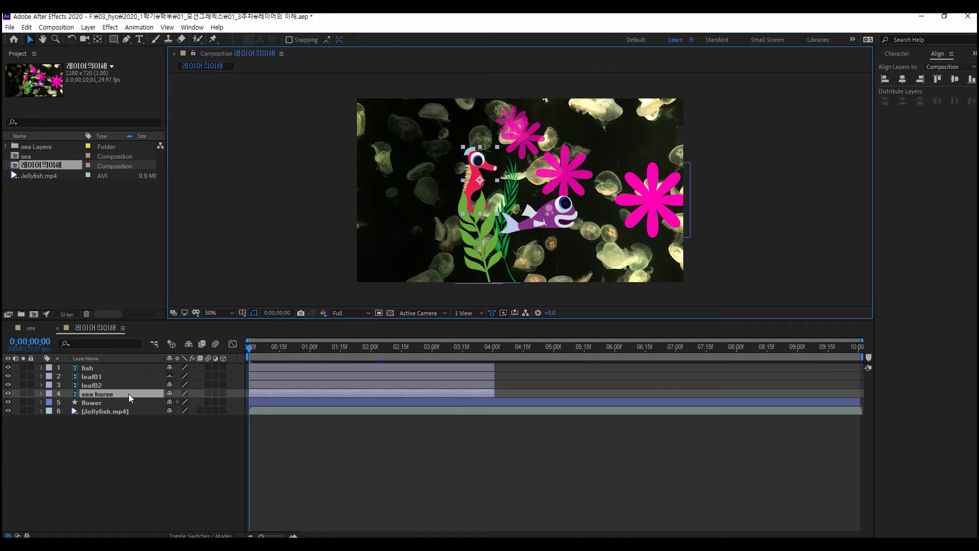
key(ctrl+Down)
key(ctrl+Down)
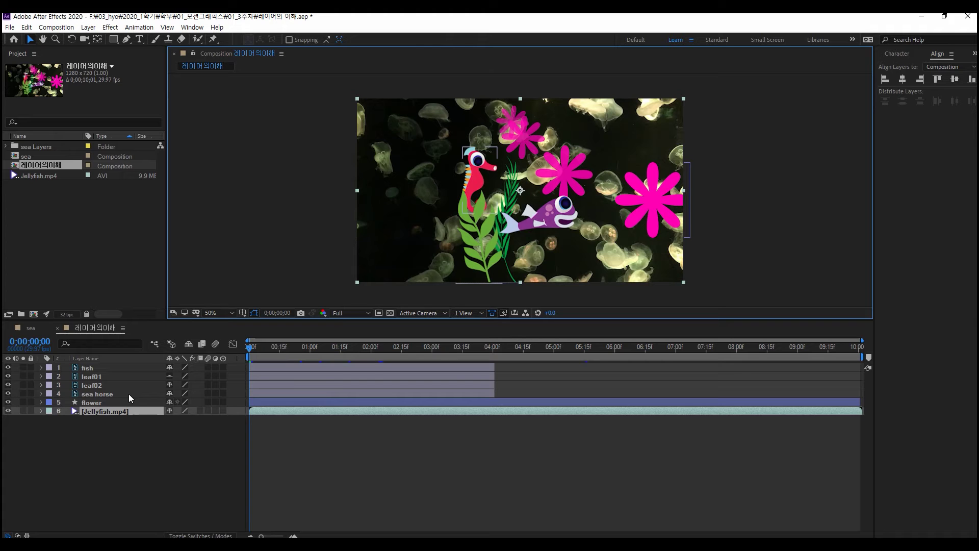
key(ctrl+Up)
key(ctrl+Up)
key(ctrl+Up)
key(ctrl+Up)
key(ctrl+Up)
key(ctrl+Down)
key(ctrl+Down)
key(ctrl+Down)
key(ctrl+Down)
key(ctrl+Down)
key(ctrl+Up)
key(ctrl+Up)
key(ctrl+Up)
key(ctrl+Up)
key(ctrl+Up)
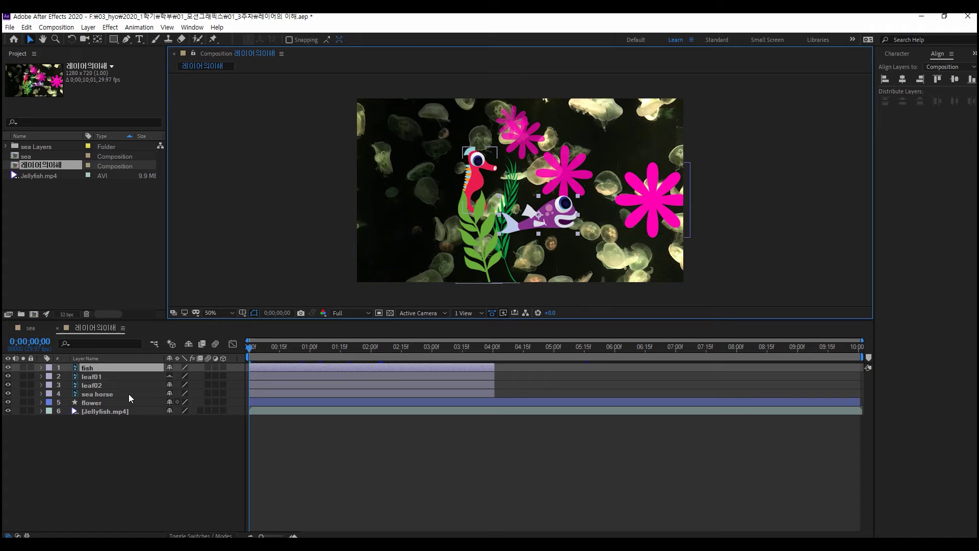
Step the layer selection from fish down to Jellyfish.mp4 and back up to fish.
key(ctrl+Down)
key(ctrl+Down)
key(ctrl+Down)
key(ctrl+Down)
key(ctrl+Down)
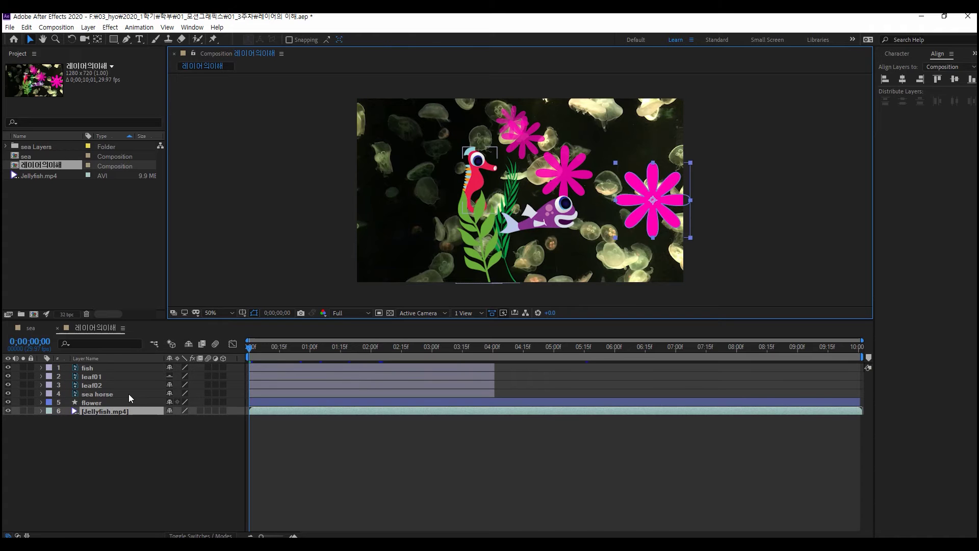
key(ctrl+Up)
key(ctrl+Up)
key(ctrl+Up)
key(ctrl+Up)
key(ctrl+Up)
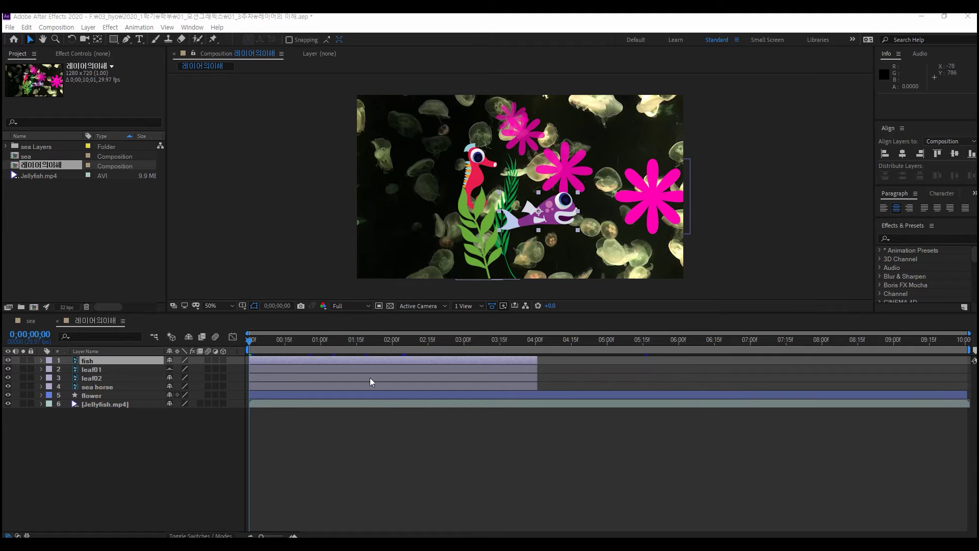
Select the layers from fish through sea horse, scrub along the timeline, and preview the composition from the first frame.
shift+click(110, 386)
drag(250, 339, 805, 423)
key(space)
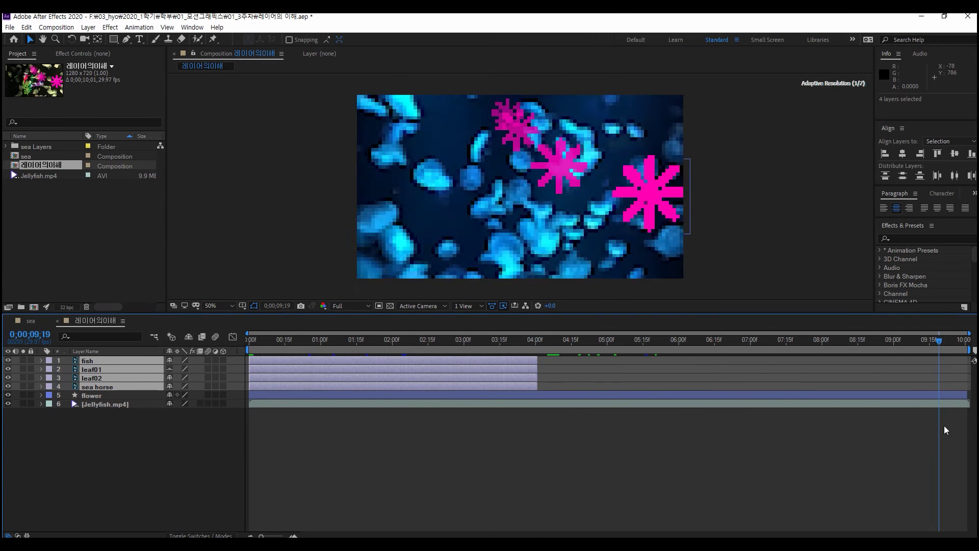
key(Home)
click(443, 418)
key(space)
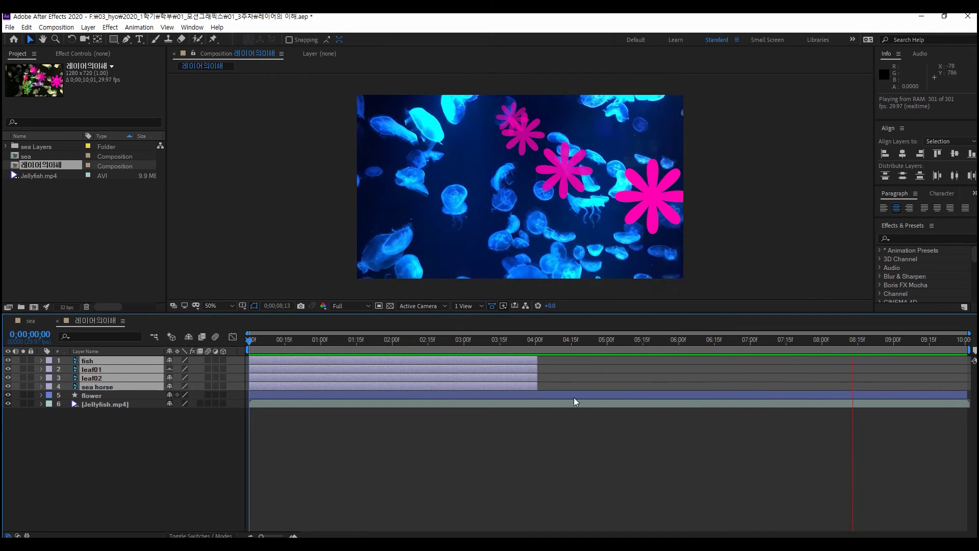
Move the current time to 0;00;04;20 and select the flower and Jellyfish.mp4 layers in turn to check their durations.
click(516, 339)
drag(515, 339, 583, 356)
click(109, 397)
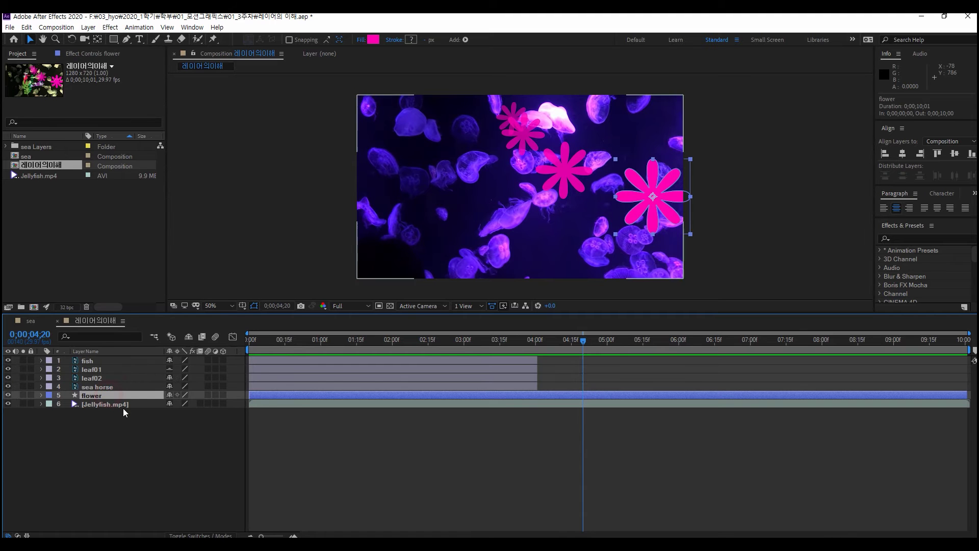
click(140, 408)
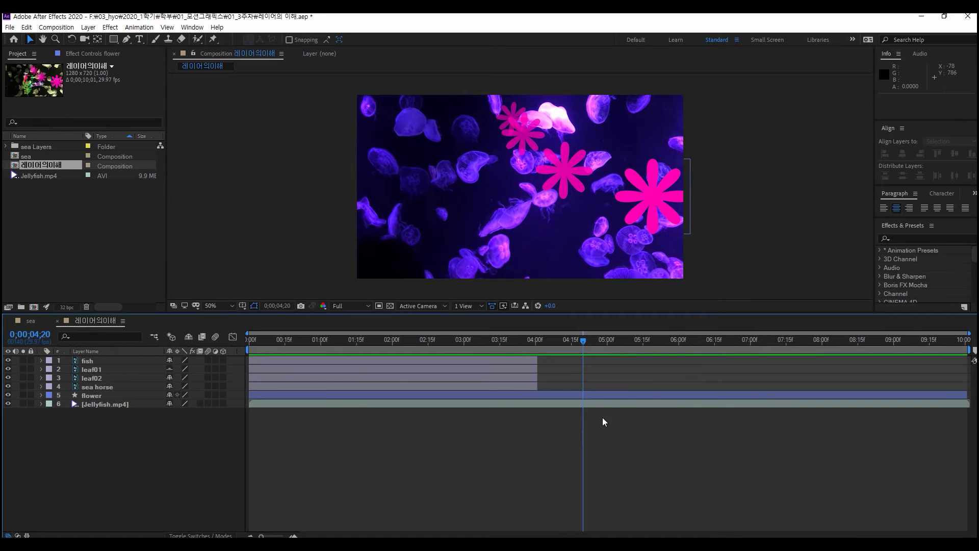
click(618, 396)
click(615, 407)
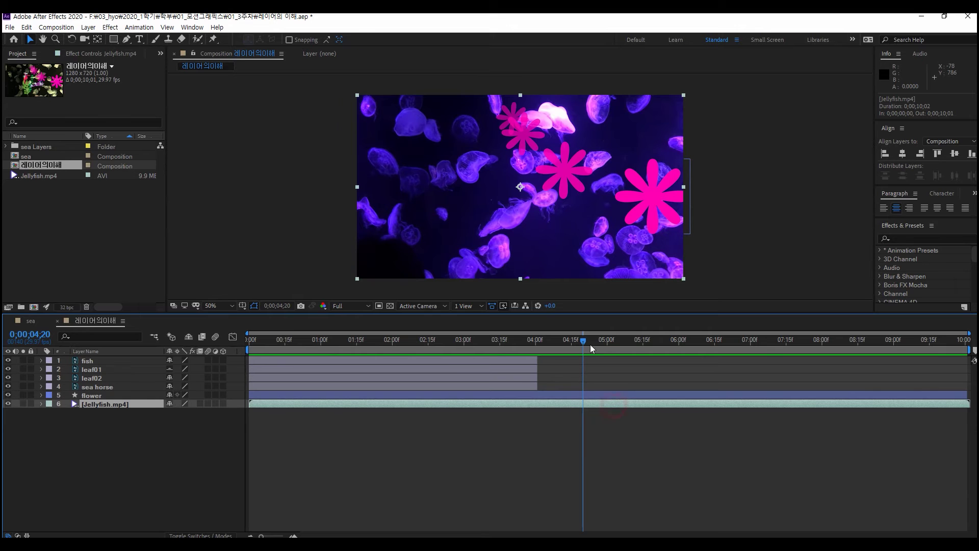
Compare the first and last parts of the timeline and preview the composition playing over its full length.
click(245, 340)
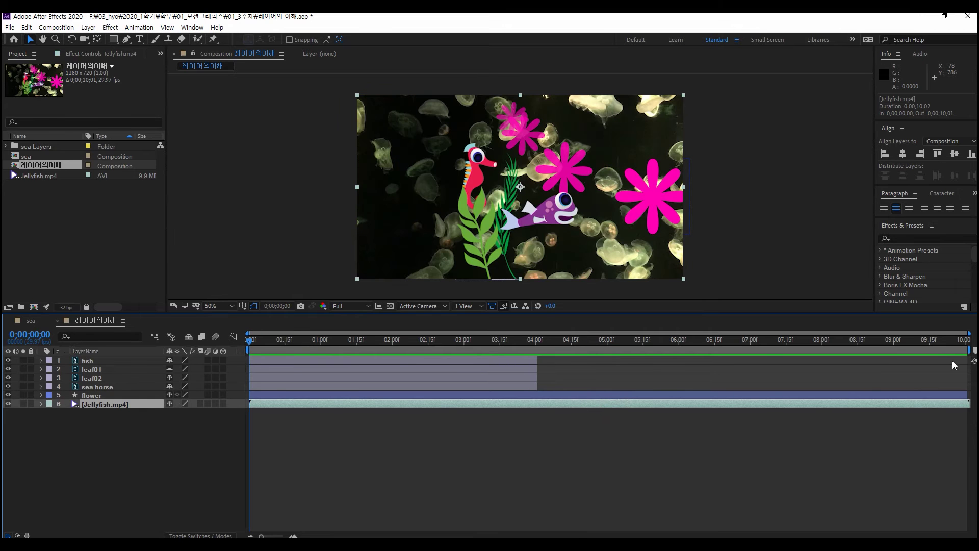
click(962, 340)
key(space)
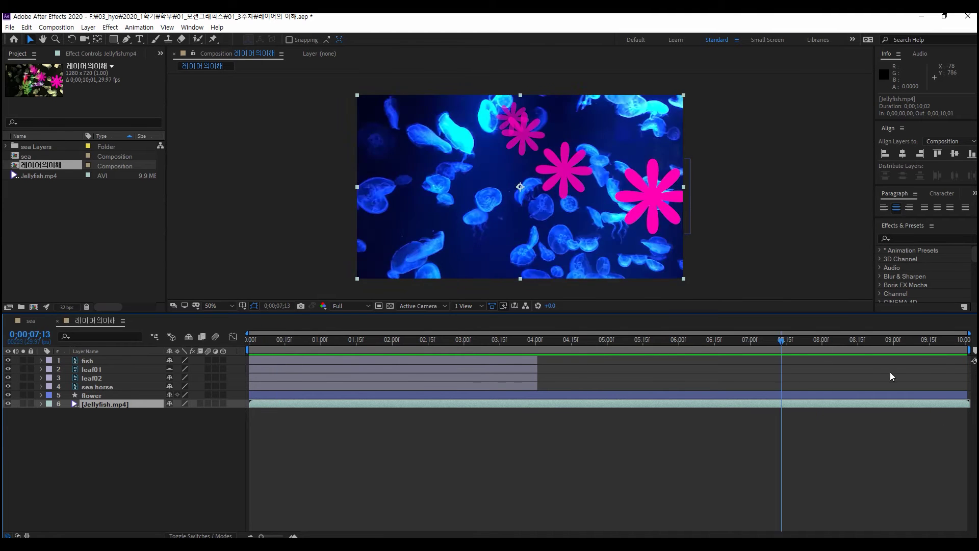
key(space)
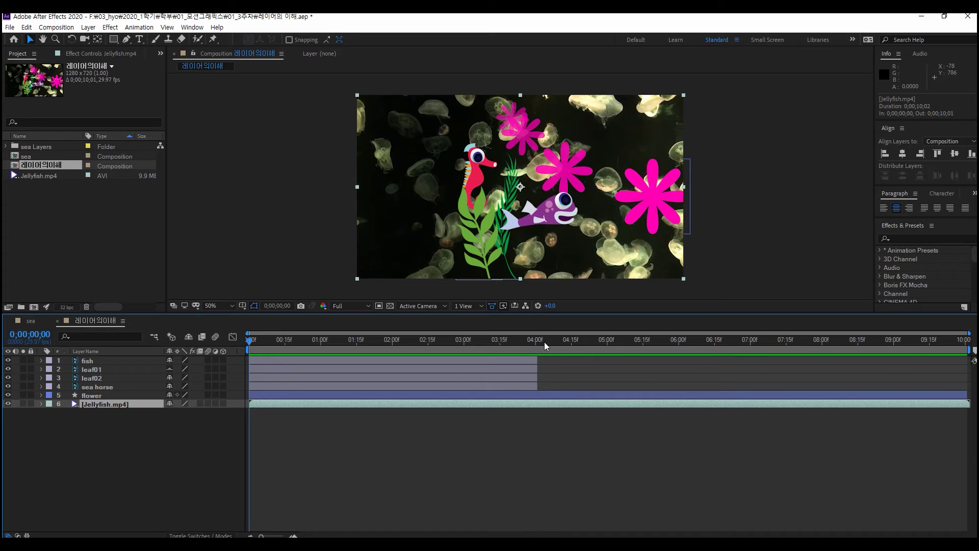
Select the layers from fish through sea horse, check their end at 0;00;04;00, and preview the composition from the first frame.
click(531, 360)
shift+click(529, 387)
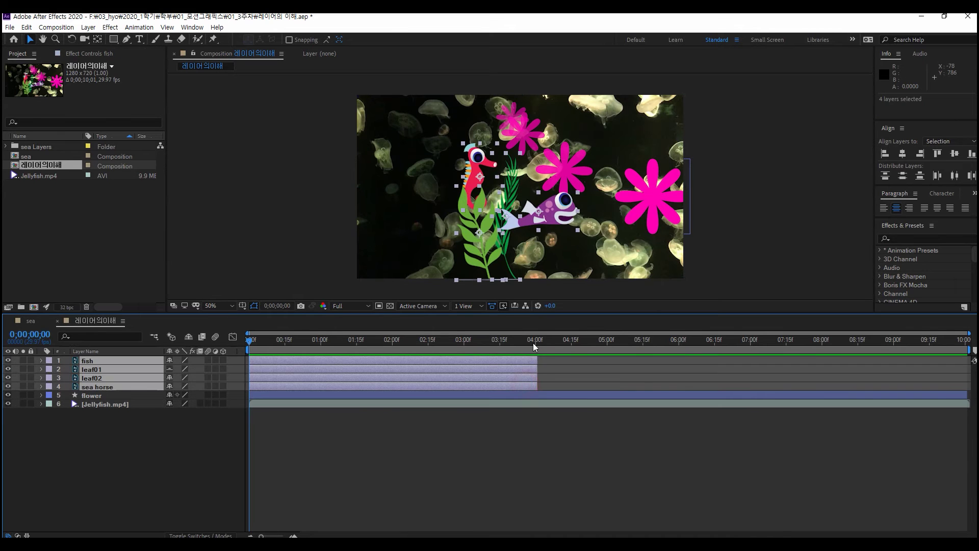
click(533, 341)
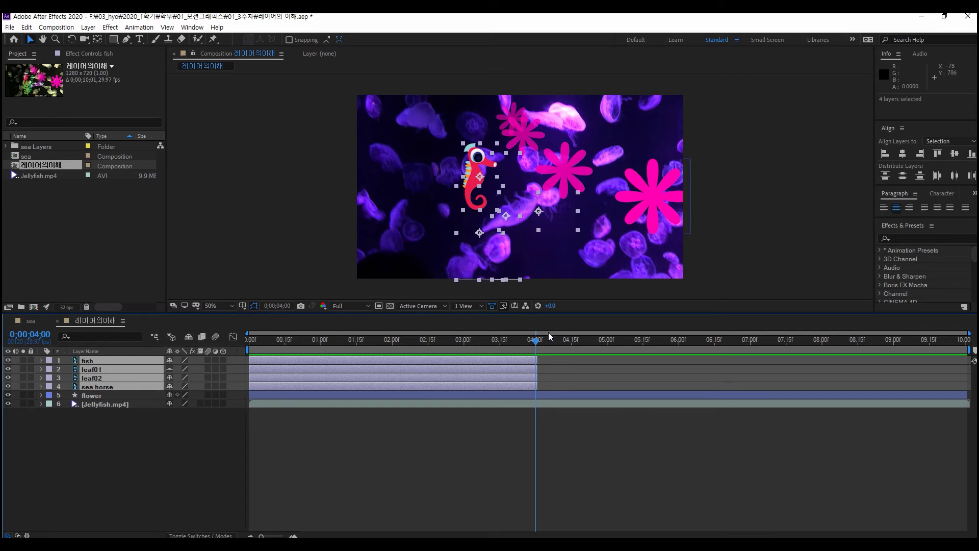
drag(535, 340, 206, 337)
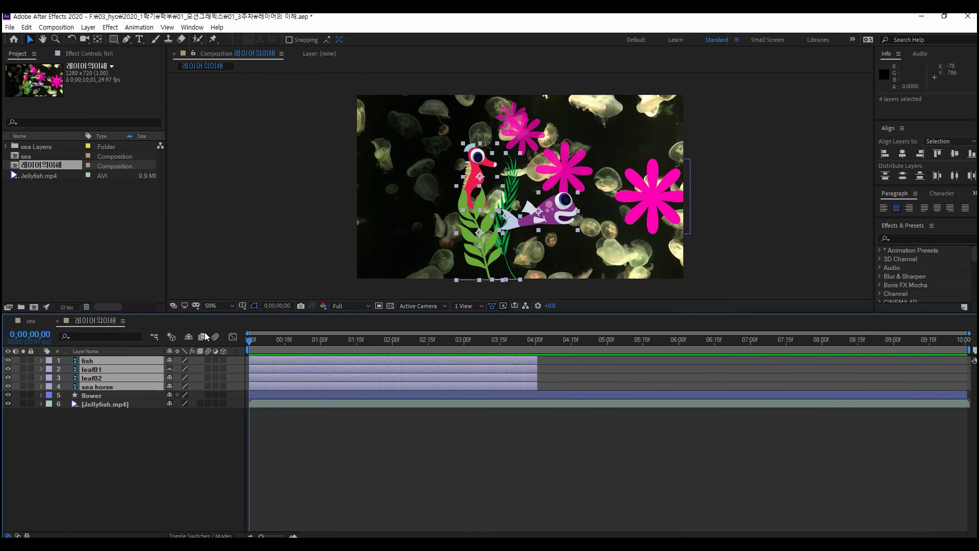
key(space)
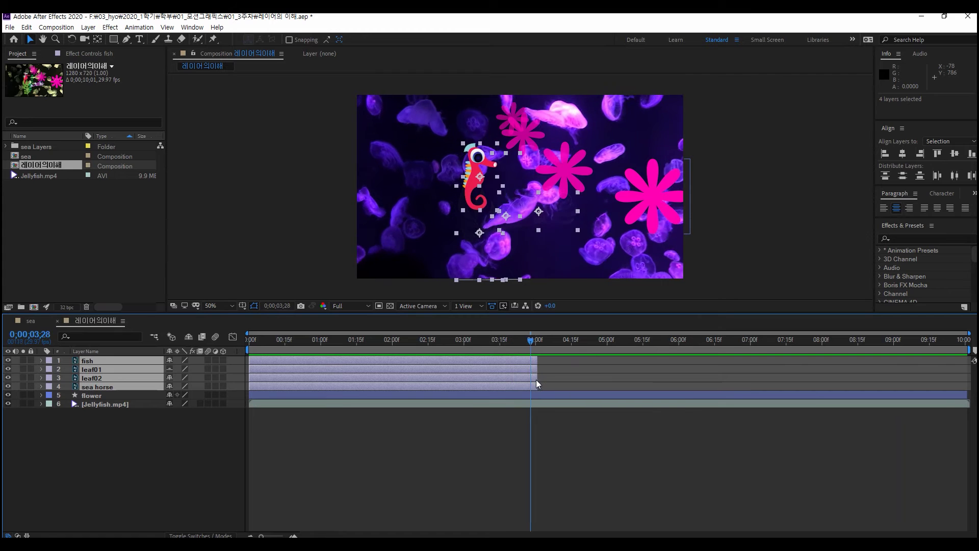
key(space)
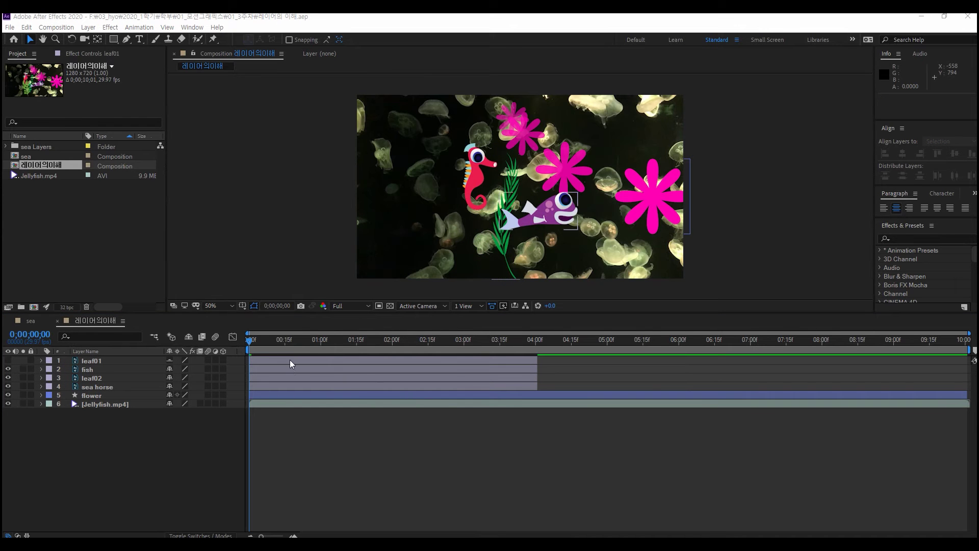
Scrub the current time forward to about 0;00;03;05 and back to 0;00;00;08 to examine the layers over time.
drag(252, 346, 451, 357)
drag(329, 372, 478, 410)
click(485, 386)
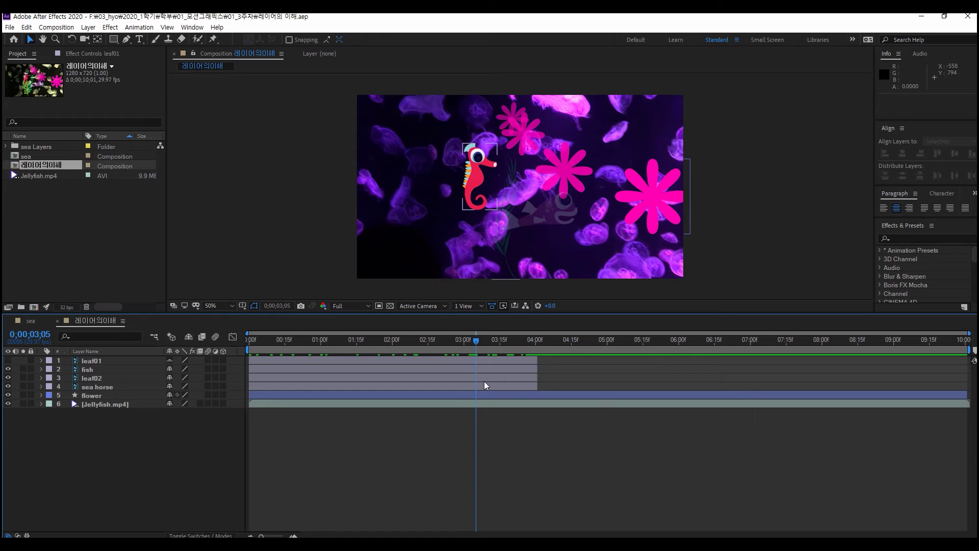
drag(488, 342, 268, 367)
Select the leaf02 layer and jump the current time between its in point and out point, ending on the out point.
click(309, 362)
click(332, 369)
click(340, 379)
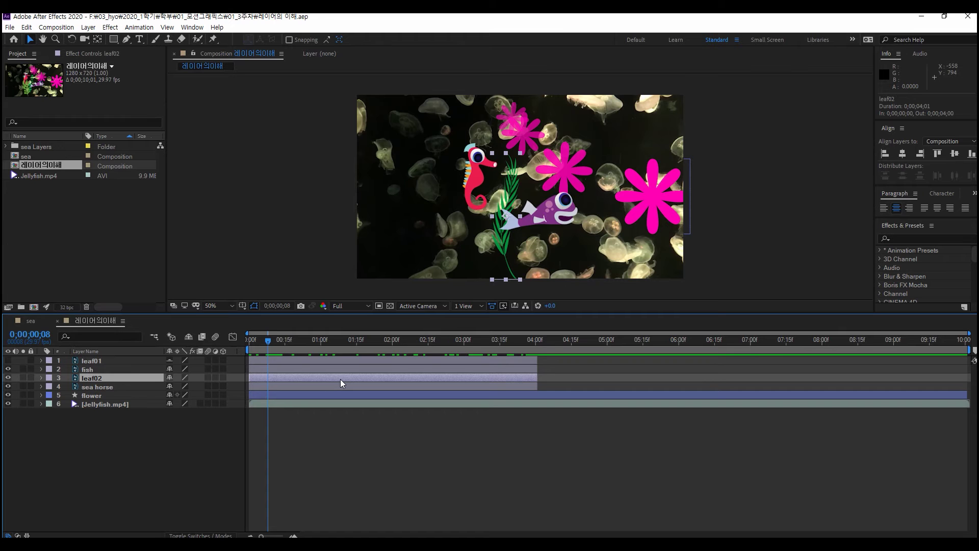
key(space)
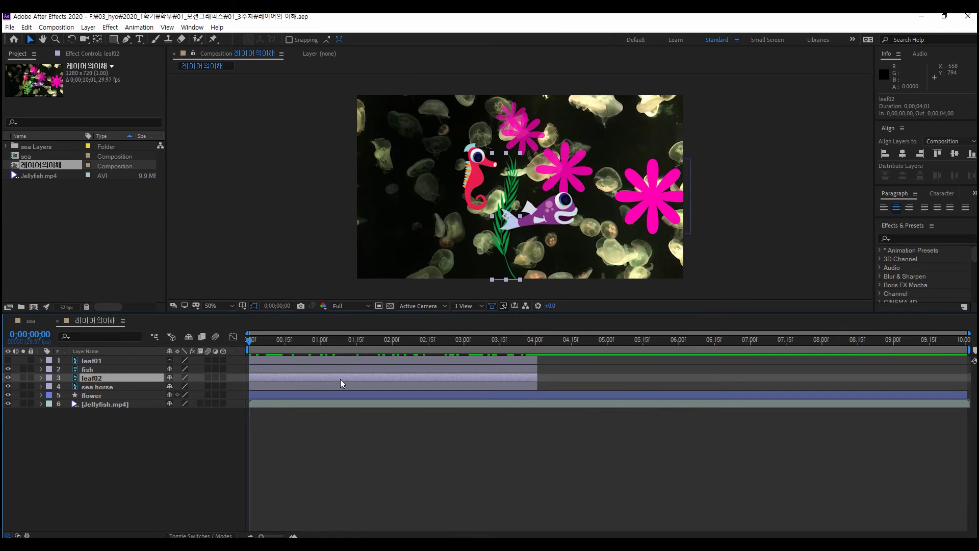
key(o)
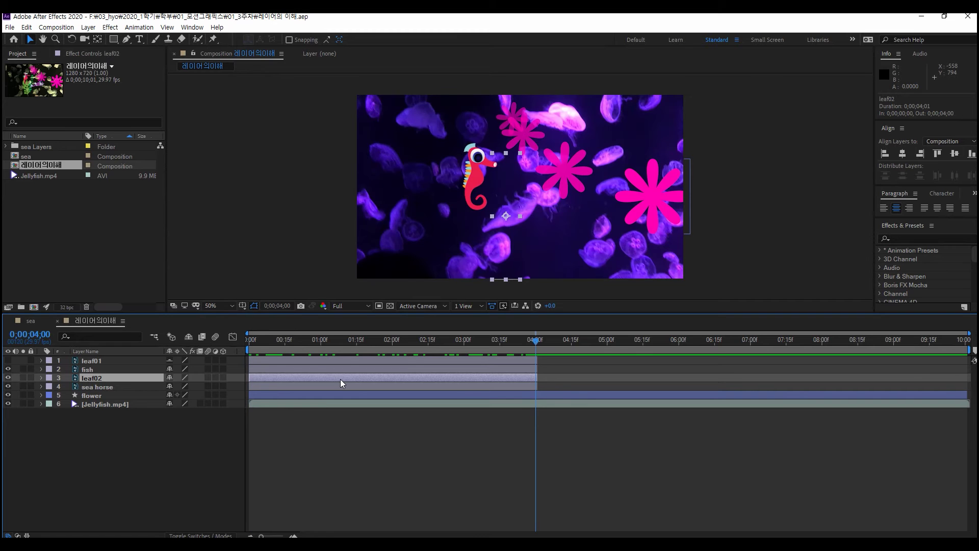
key(i)
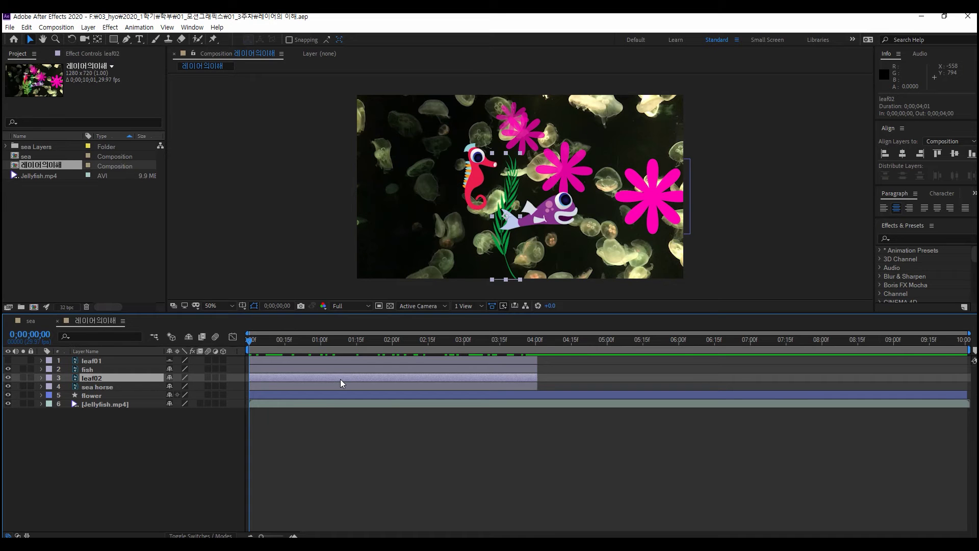
key(o)
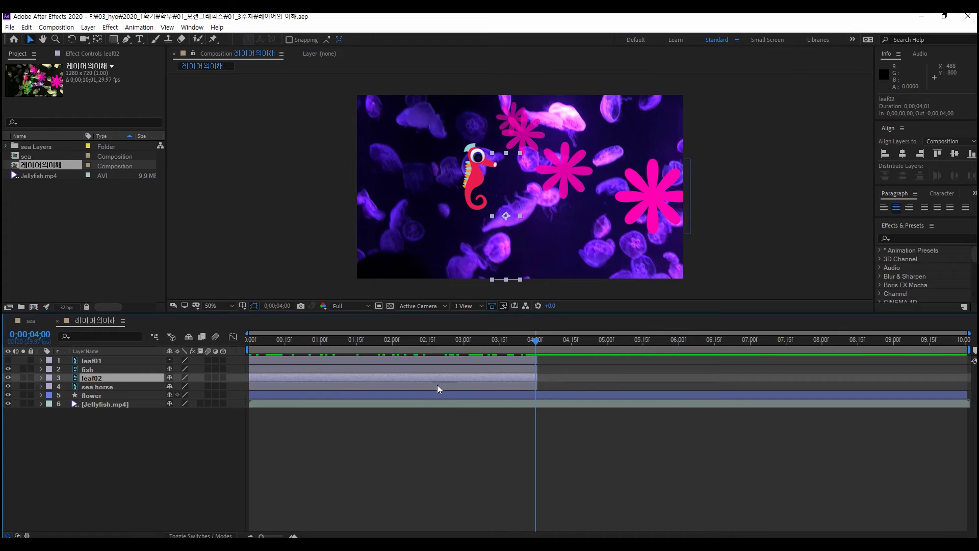
Extend the sea horse layer's out point to 0;00;07;16 and move the current time to that frame.
click(136, 387)
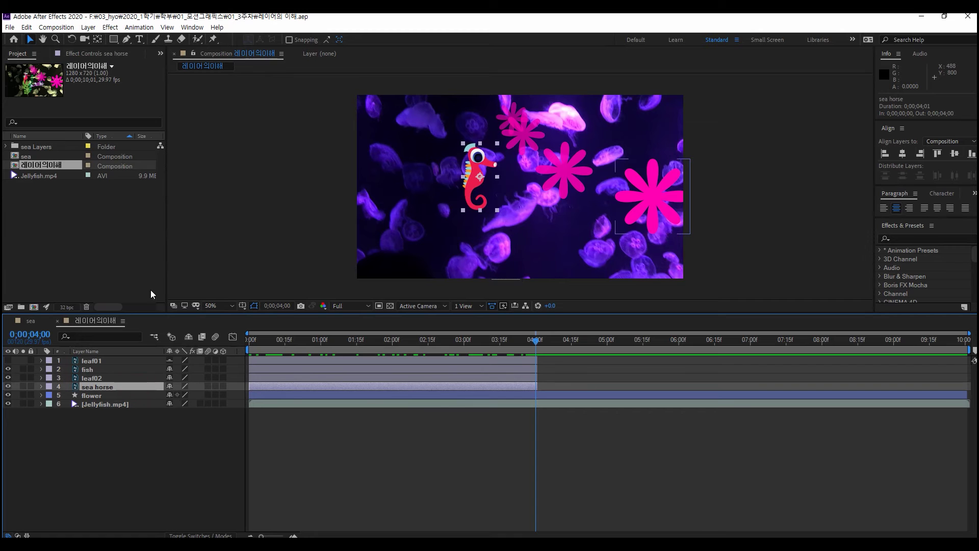
drag(538, 383, 790, 393)
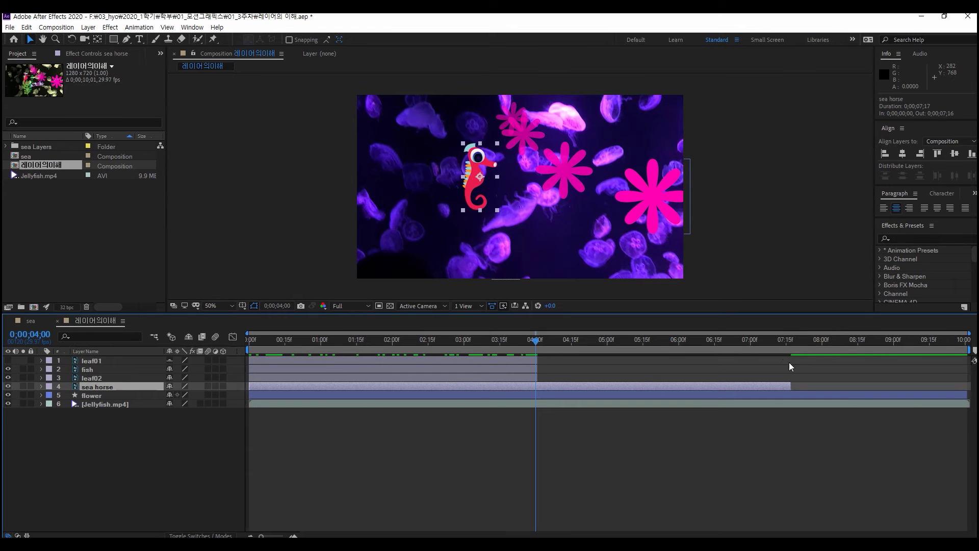
click(786, 339)
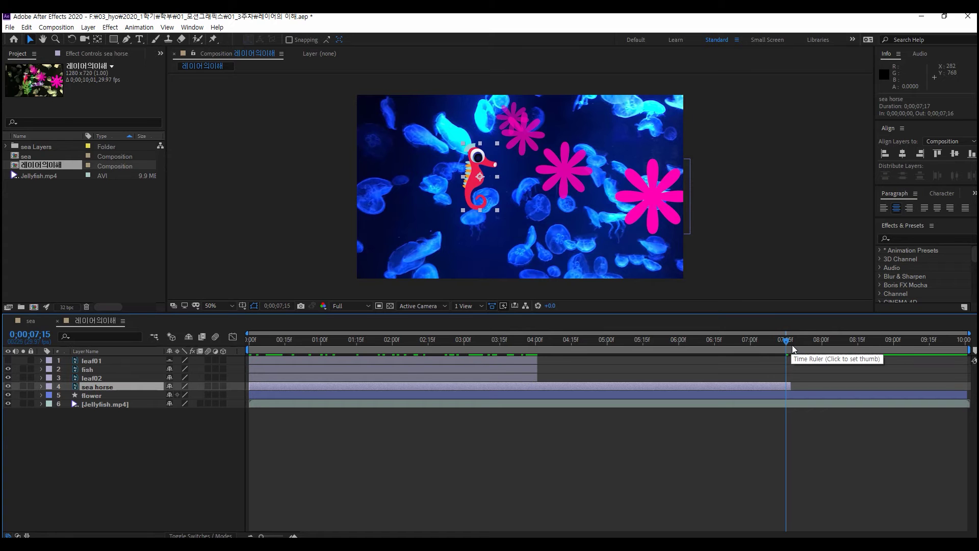
key(Page_Down)
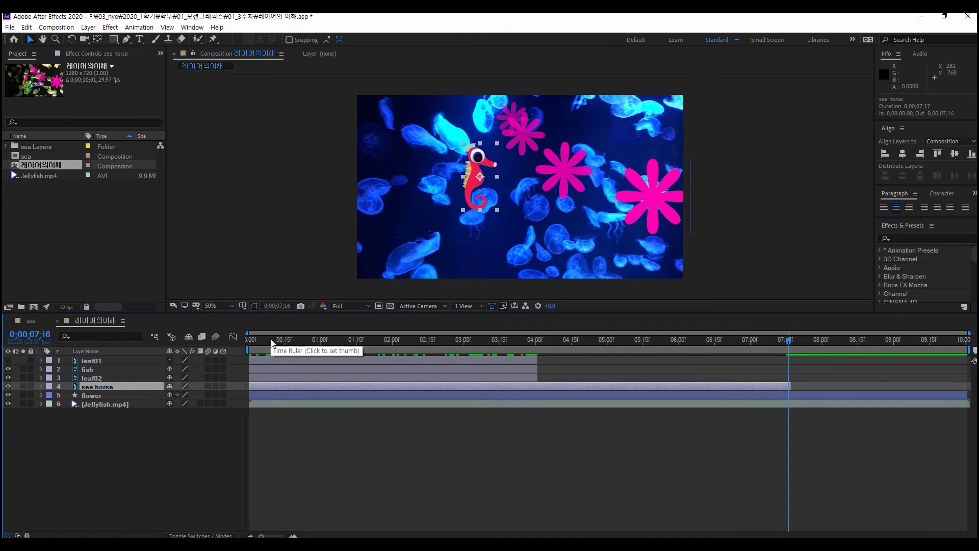
Return to the first frame and preview the composition with the extended sea horse layer.
drag(270, 340, 249, 340)
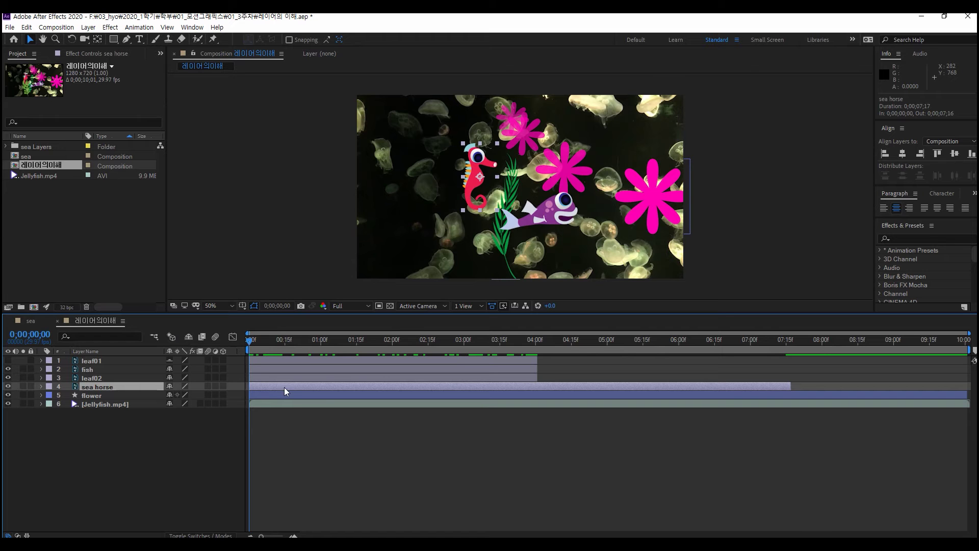
key(space)
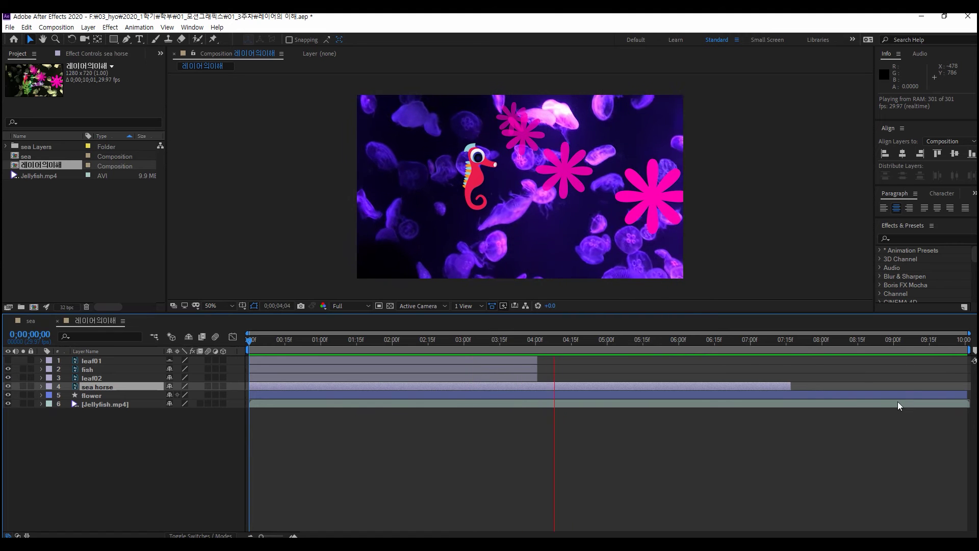
key(space)
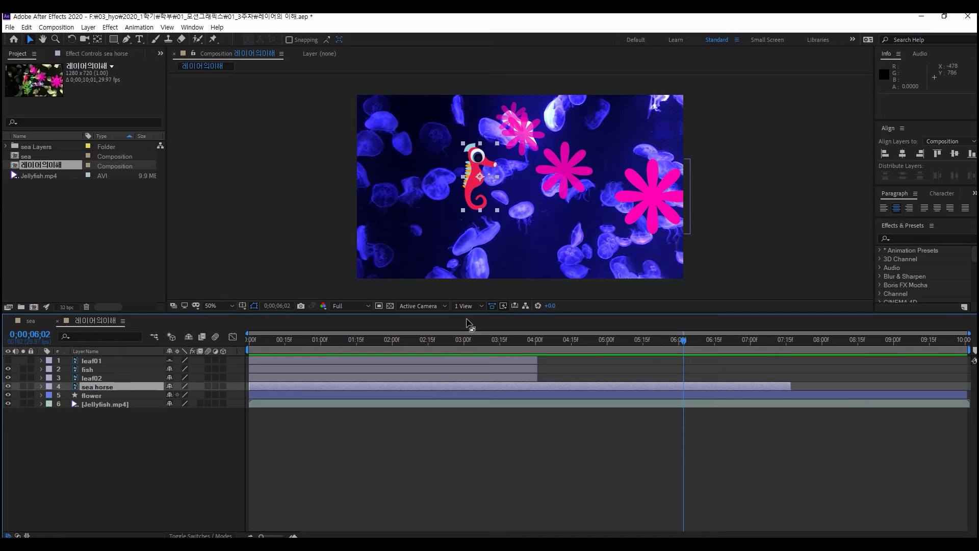
Shift the fish layer in the timeline to start at 0;00;01;00, with the current time on that frame.
click(469, 377)
click(462, 368)
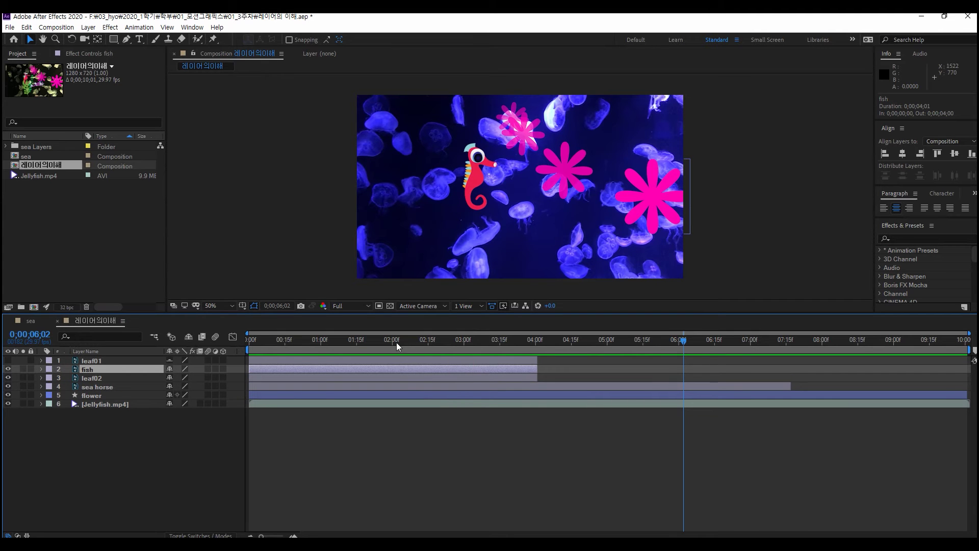
mouse_move(682, 341)
mouse_down()
mouse_move(428, 340)
mouse_move(320, 352)
mouse_move(452, 375)
mouse_move(381, 376)
mouse_move(478, 391)
mouse_move(397, 379)
mouse_move(546, 385)
mouse_move(427, 377)
mouse_move(531, 375)
mouse_move(436, 368)
mouse_up()
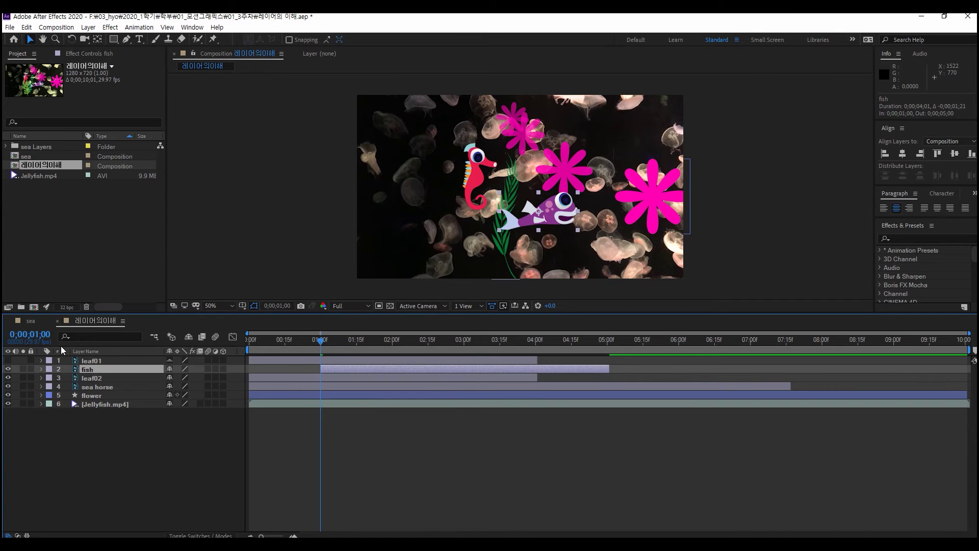
Set the current time to 0;00;02;00.
click(30, 334)
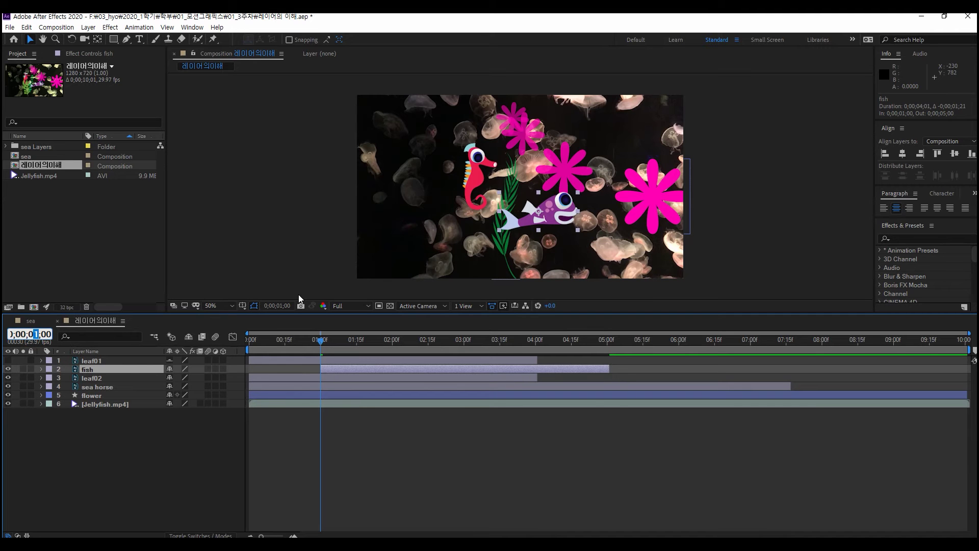
text(2)
key(Return)
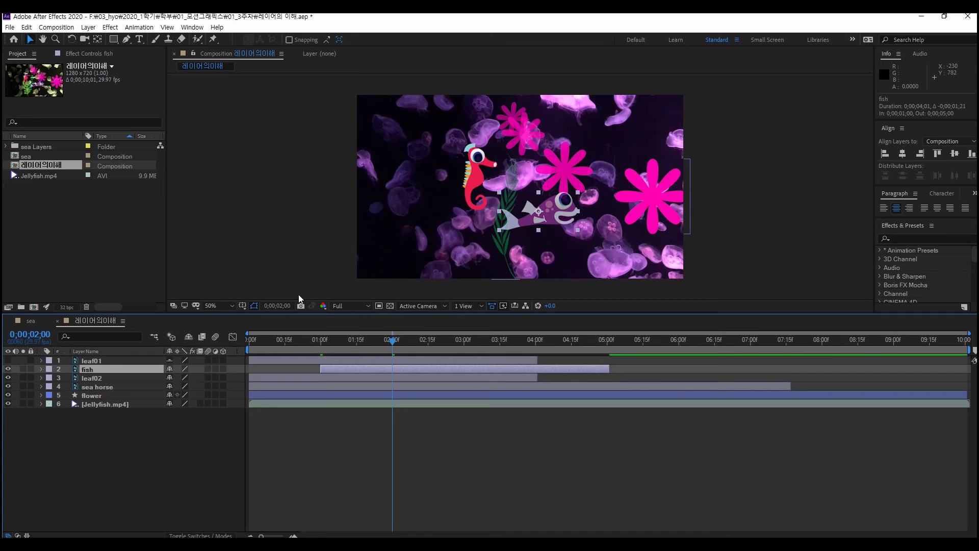
Try sliding the leaf01 layer forward in time, and scrub the current time back to 0;00;01;08.
click(482, 362)
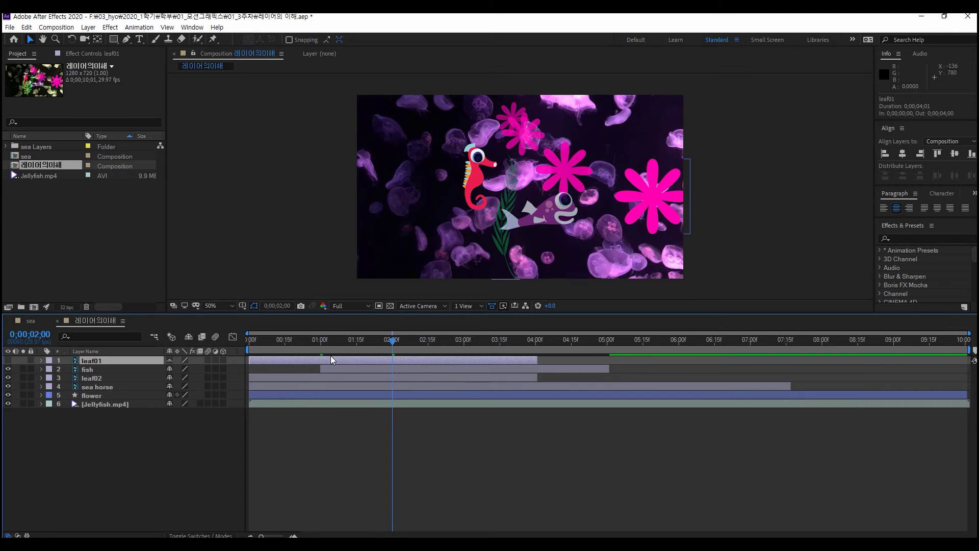
drag(268, 359, 419, 362)
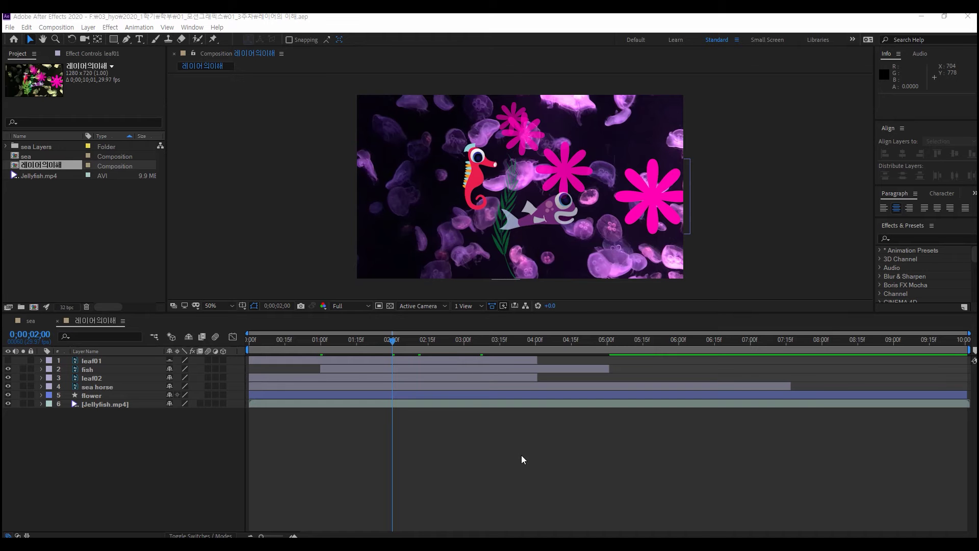
drag(392, 339, 339, 355)
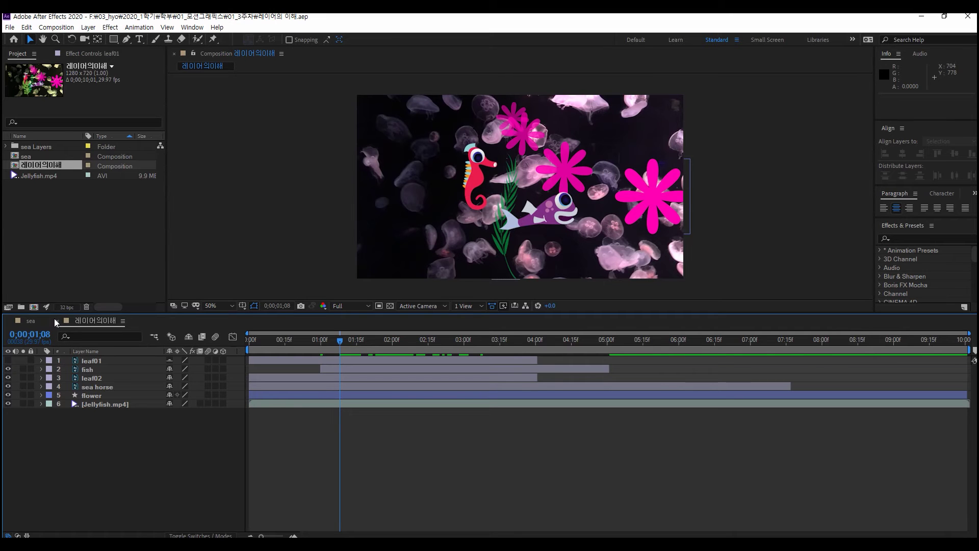
Trim the leaf01 layer to start at 0;00;01;08 and end at 0;00;03;15.
click(299, 362)
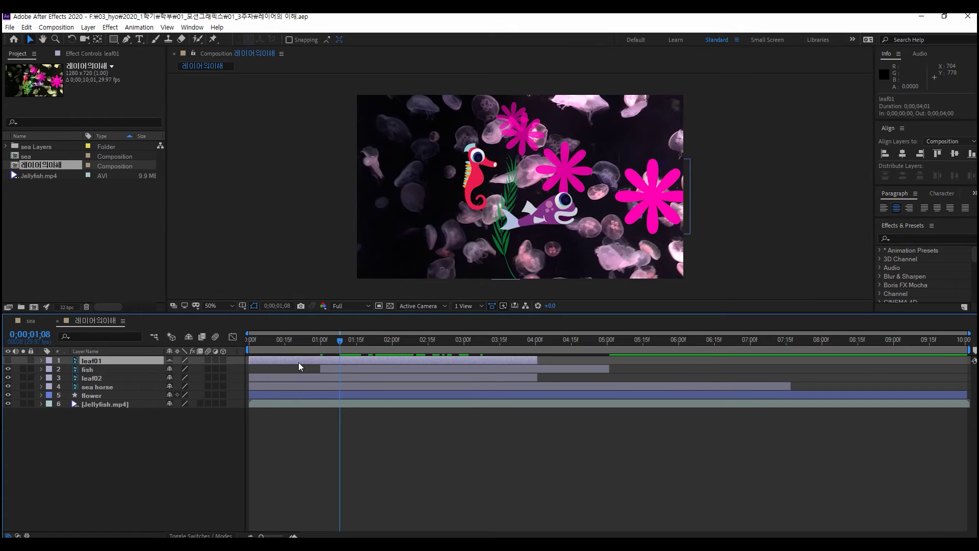
key(alt+bracketleft)
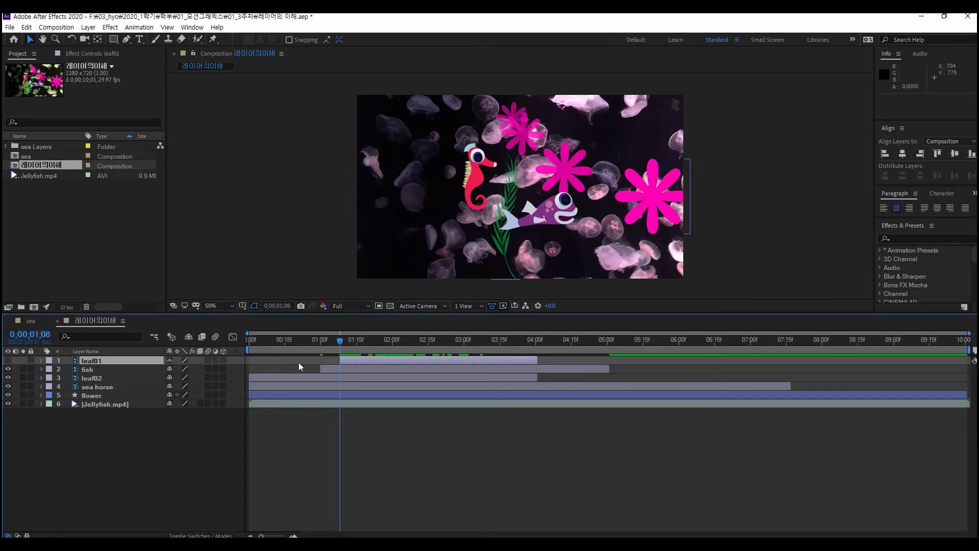
click(497, 345)
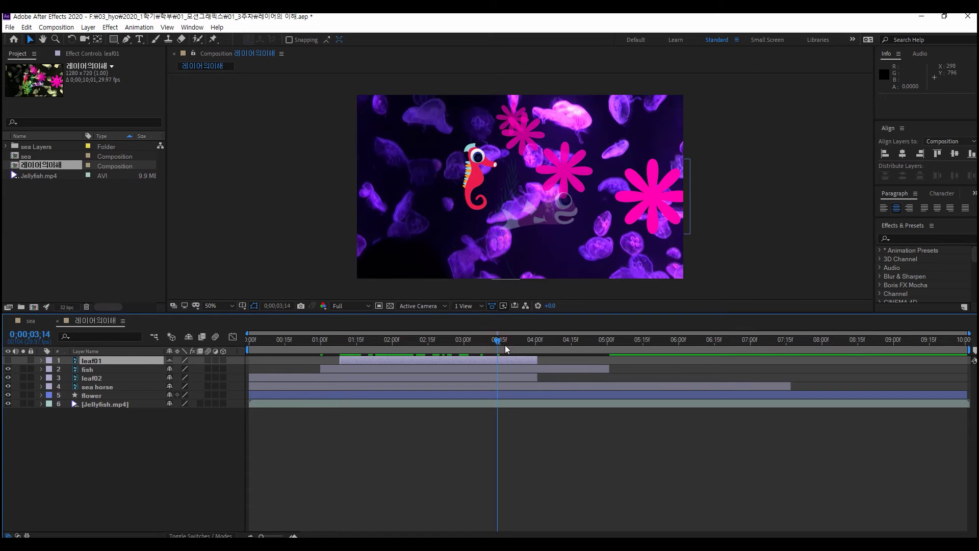
click(40, 334)
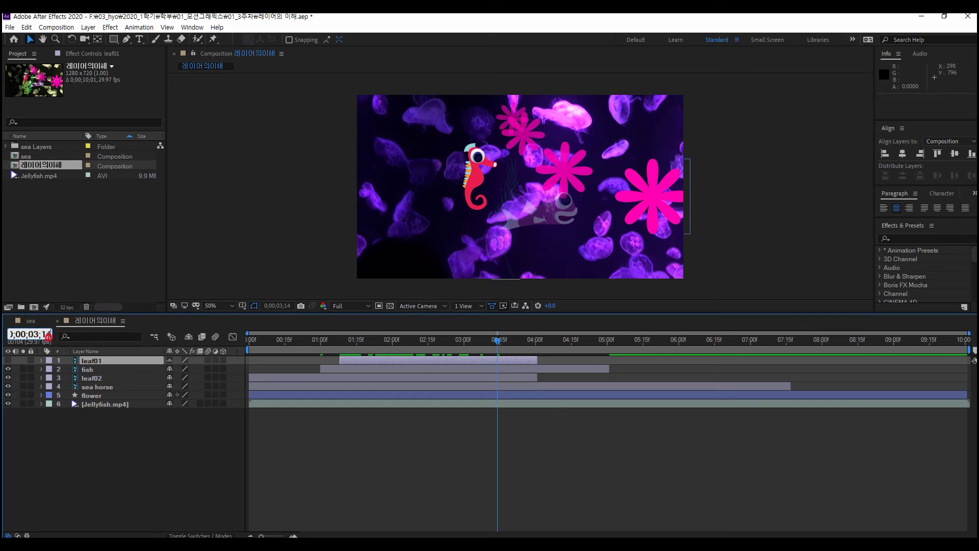
key(BackSpace)
key(BackSpace)
text(156)
key(Return)
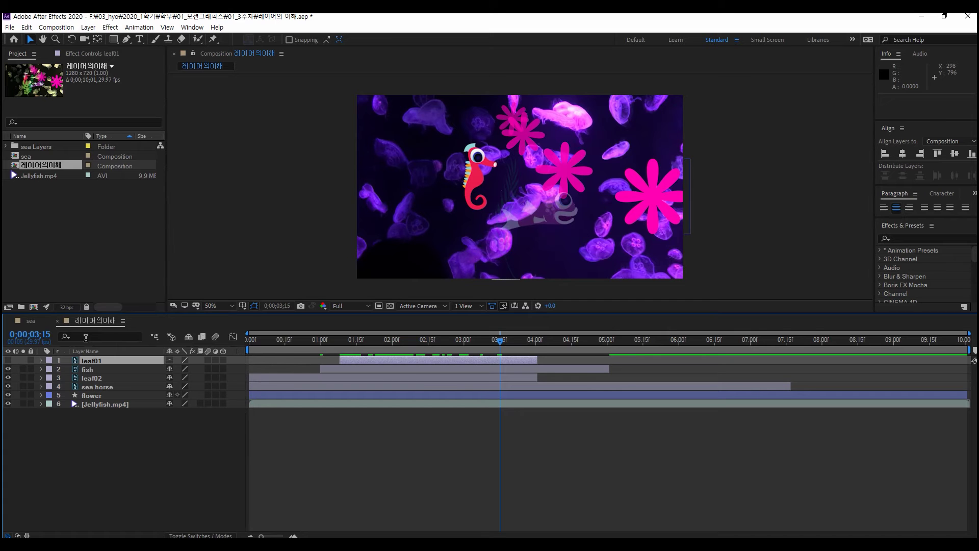
key(alt+bracketright)
Trim the end of the Jellyfish.mp4 layer back to 0;00;03;15.
click(268, 387)
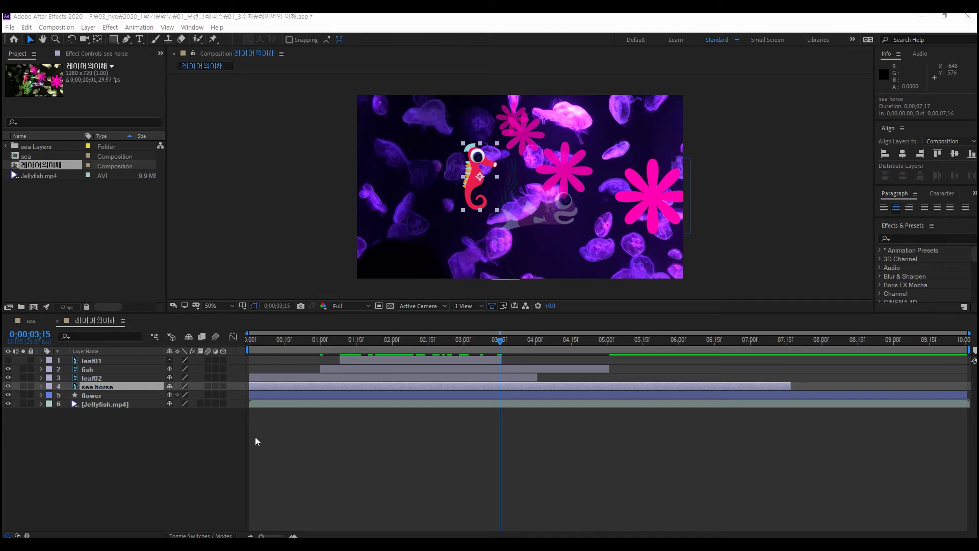
click(111, 403)
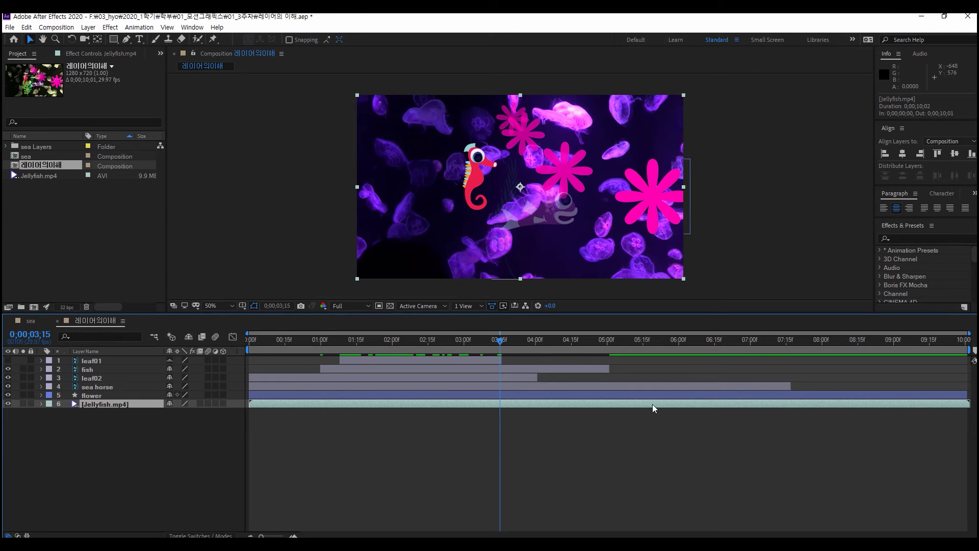
drag(969, 404, 499, 408)
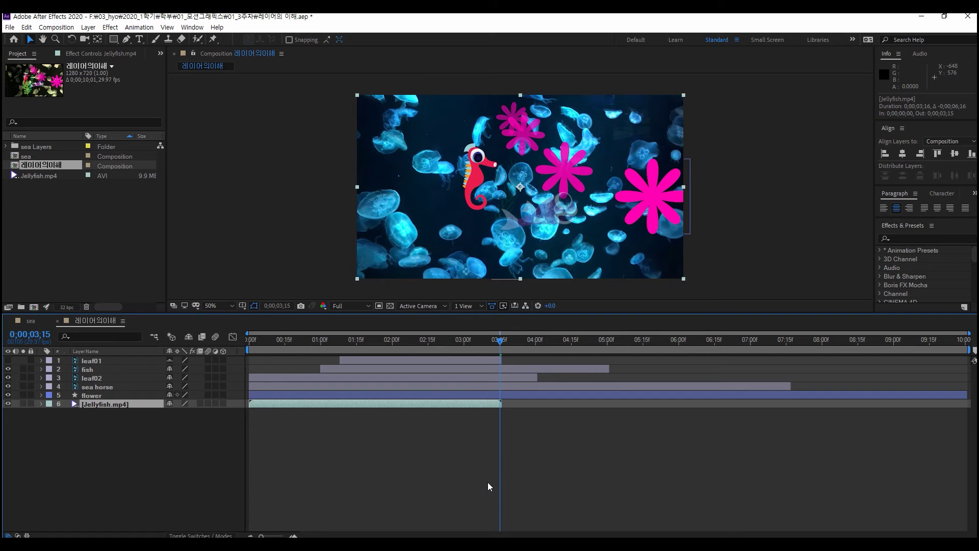
Preview the shortened Jellyfish.mp4 layer from the first frame, and undo its trim.
drag(501, 340, 261, 340)
key(Home)
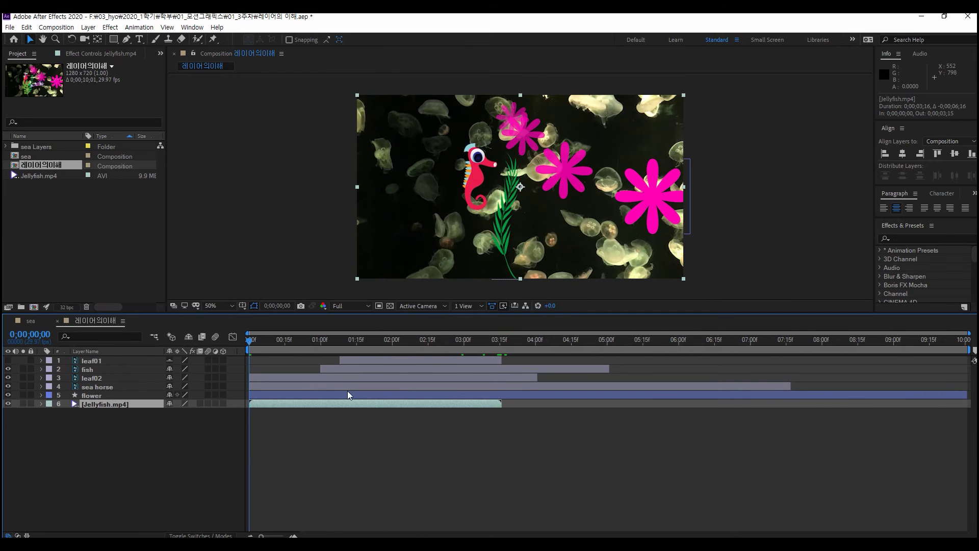
key(space)
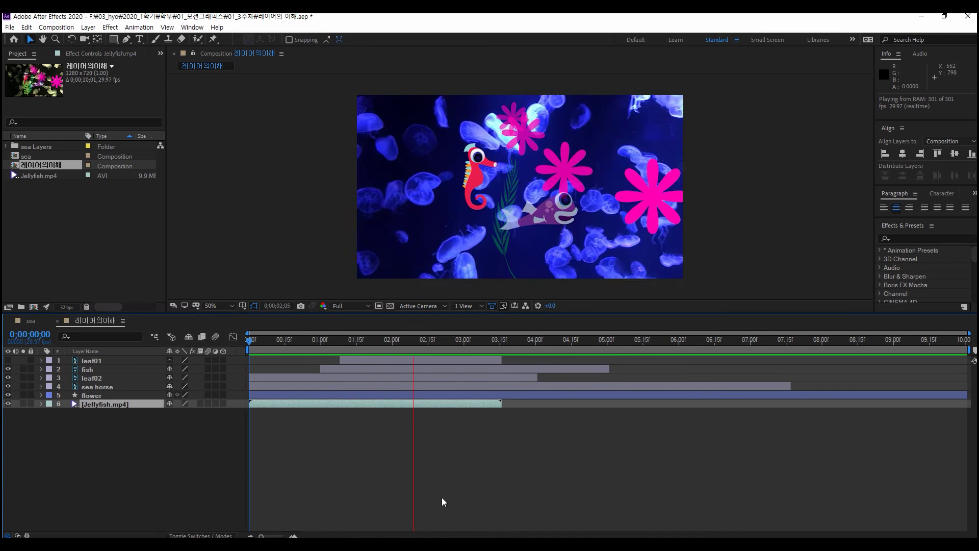
key(space)
key(ctrl+z)
Preview the composition from the first frame with the full-length Jellyfish.mp4 layer.
key(Home)
key(space)
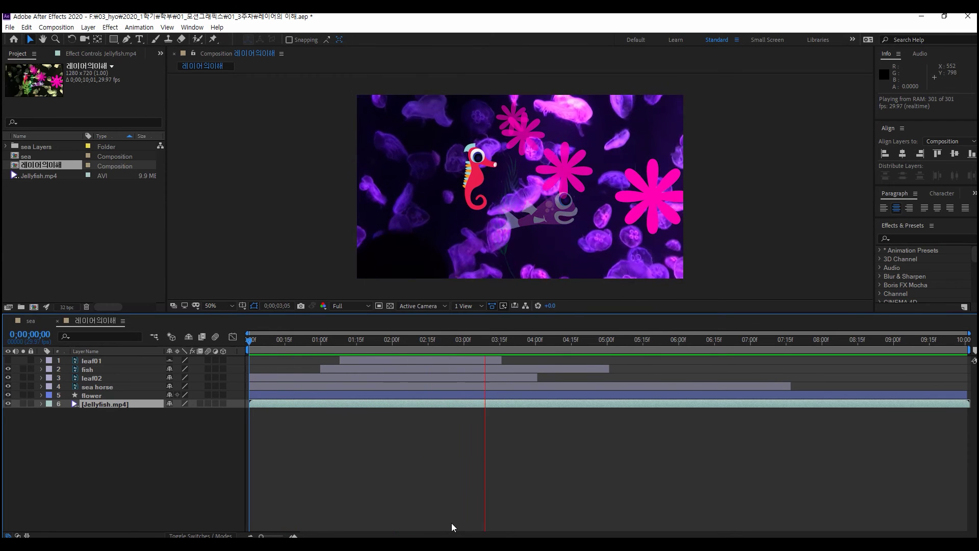
key(space)
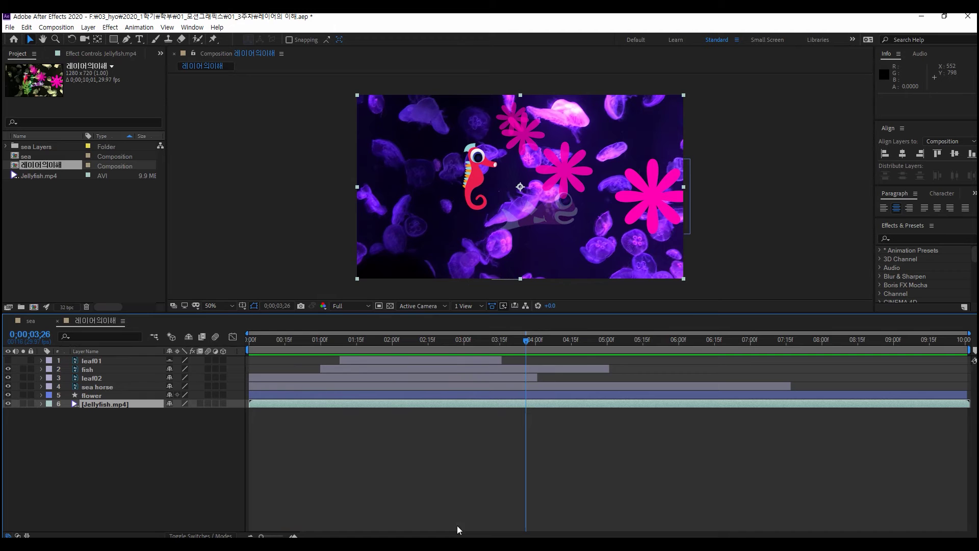
Trim the end of the Jellyfish.mp4 layer to 0;00;03;14 and preview the composition from the first frame.
click(501, 344)
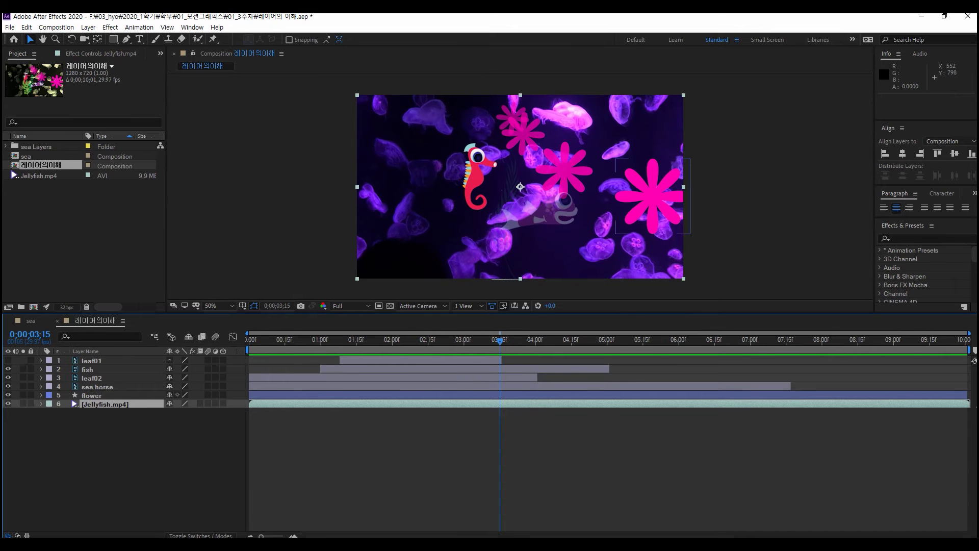
drag(970, 403, 499, 406)
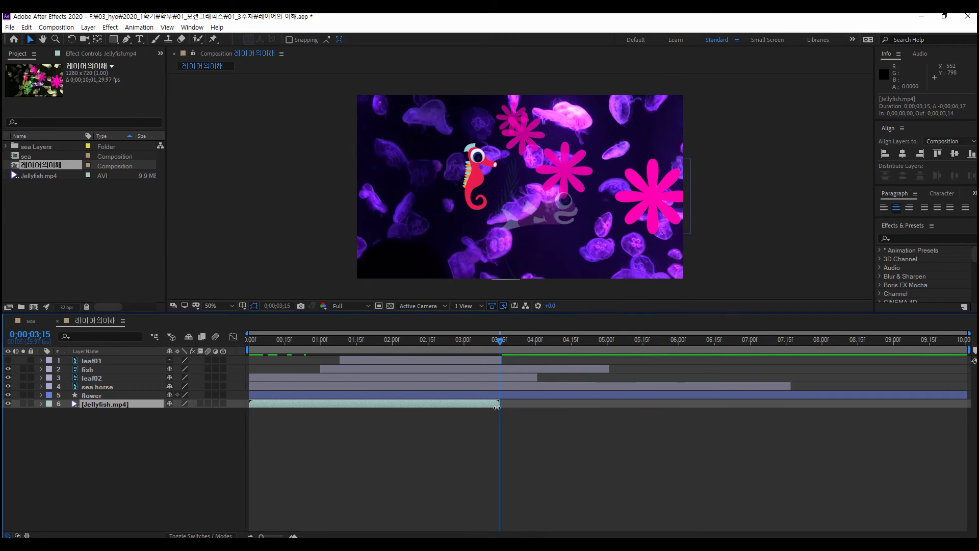
click(499, 341)
key(space)
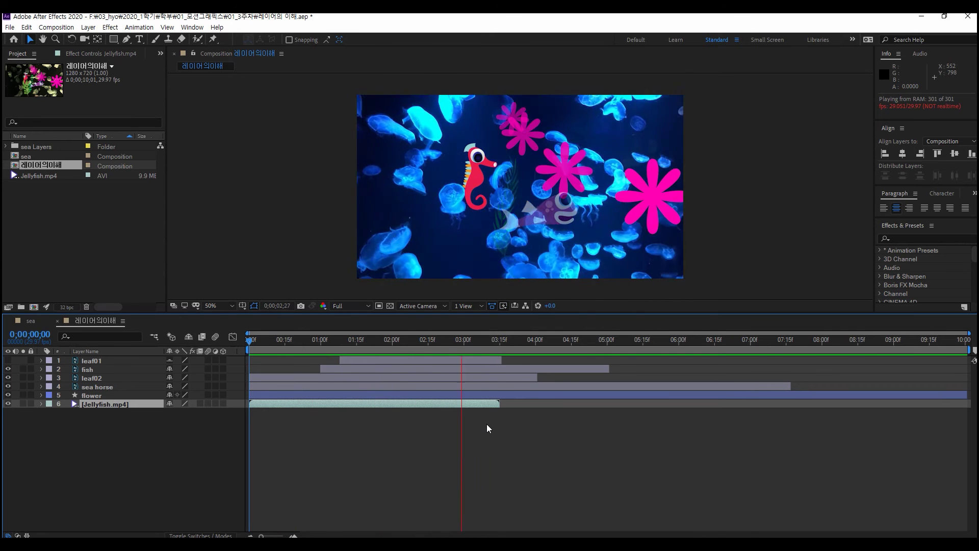
key(space)
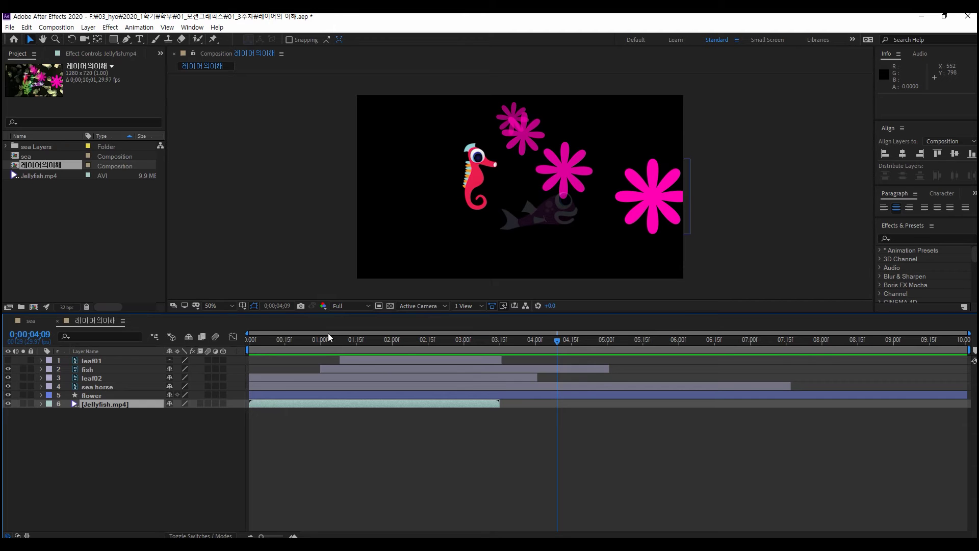
Split the layers at 0;00;04;09 with no layer selected.
click(415, 500)
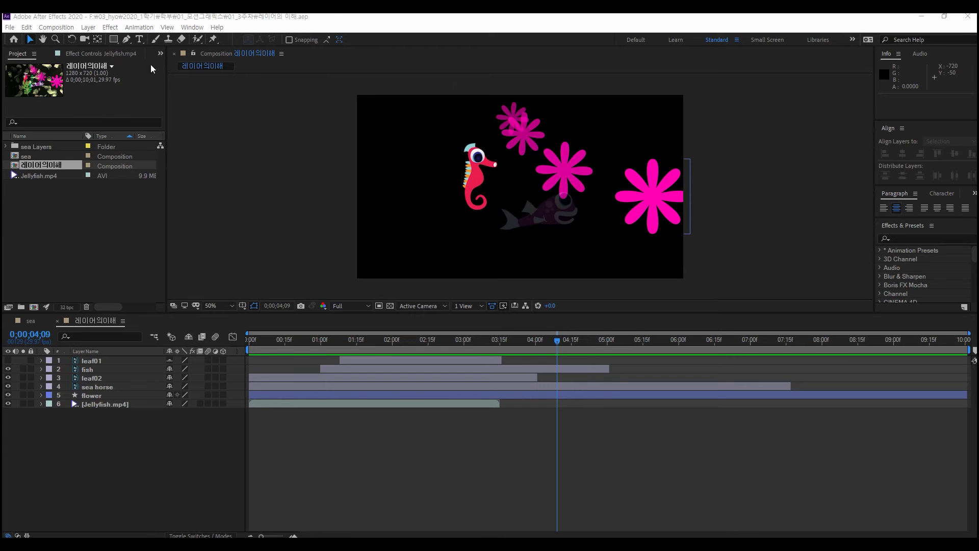
click(27, 27)
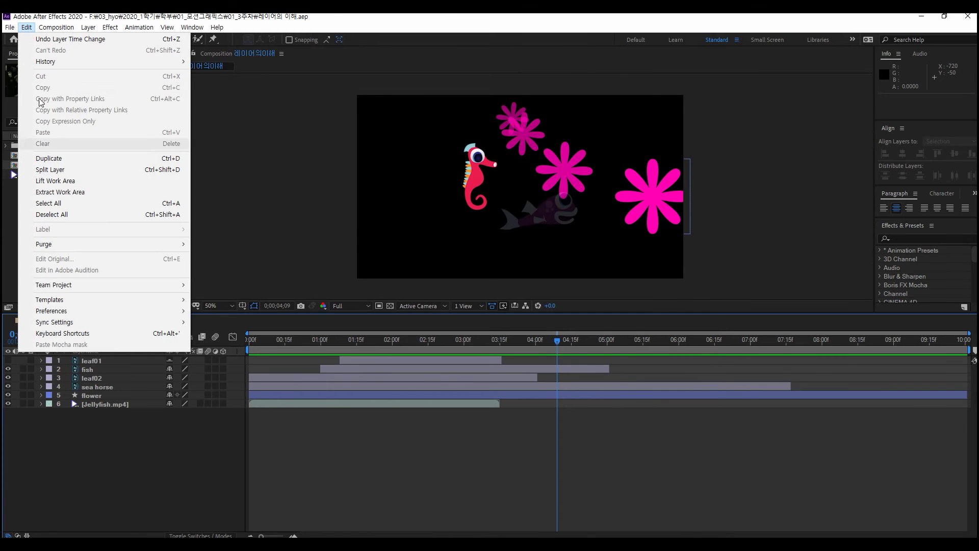
click(118, 169)
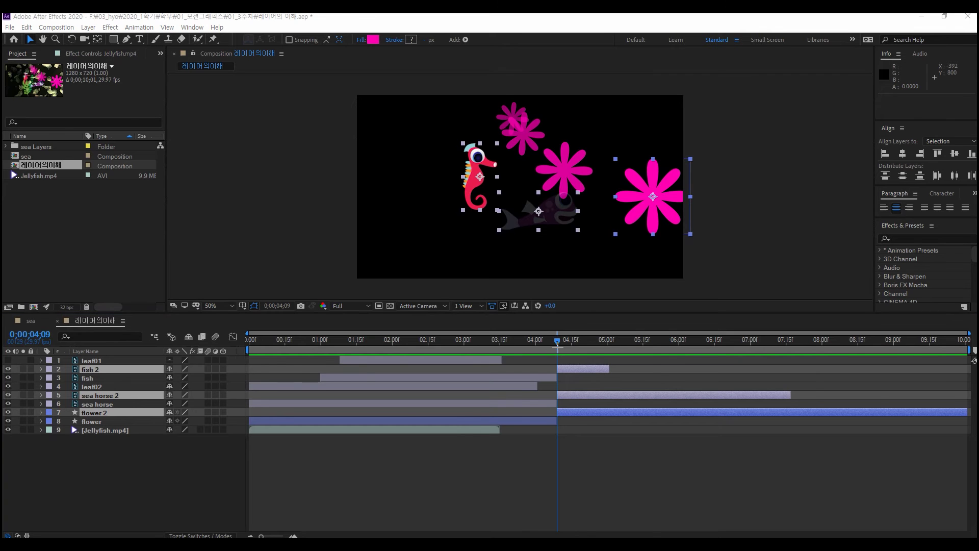
Split the selected fish, sea horse and flower segments again at 0;00;07;00.
mouse_move(559, 346)
mouse_down()
mouse_move(721, 416)
mouse_move(969, 466)
mouse_up()
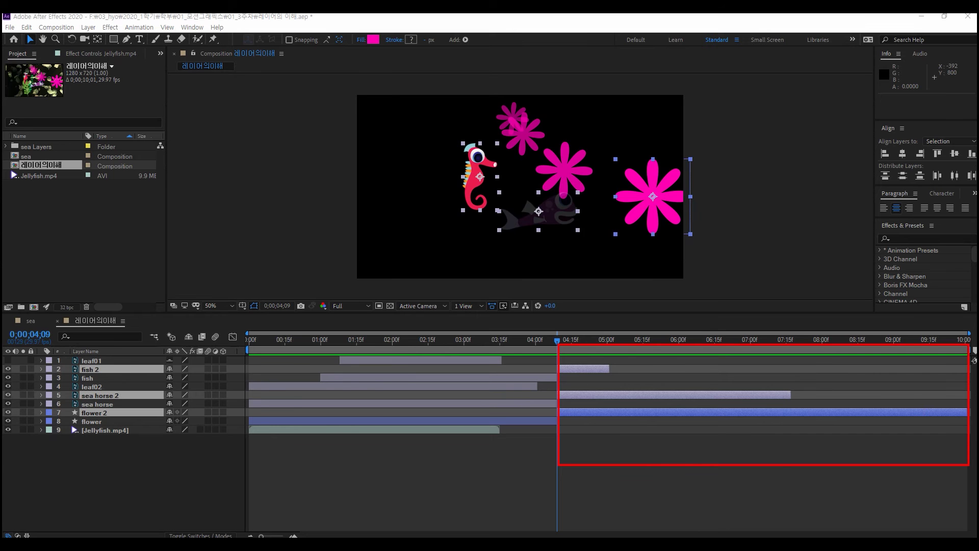
drag(557, 339, 750, 401)
click(27, 27)
click(56, 27)
click(27, 27)
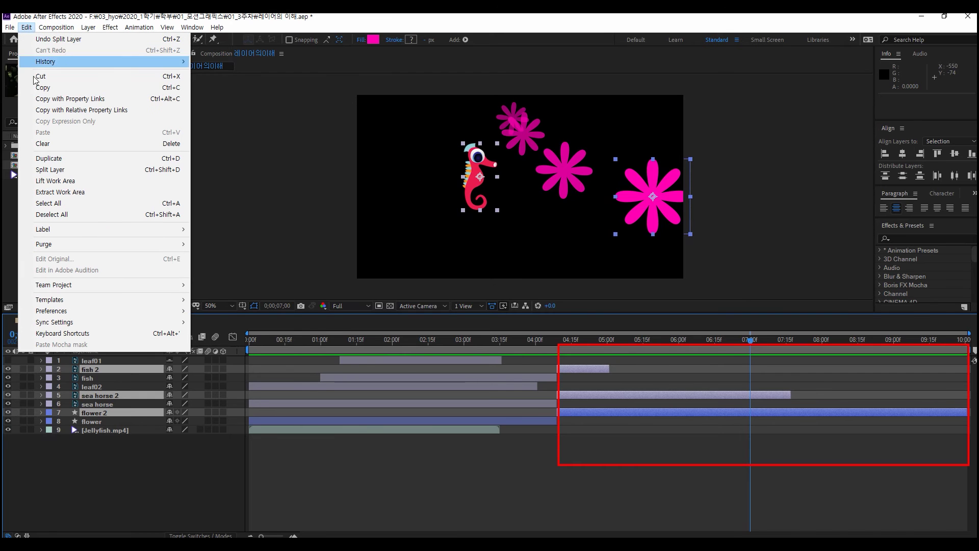
click(81, 164)
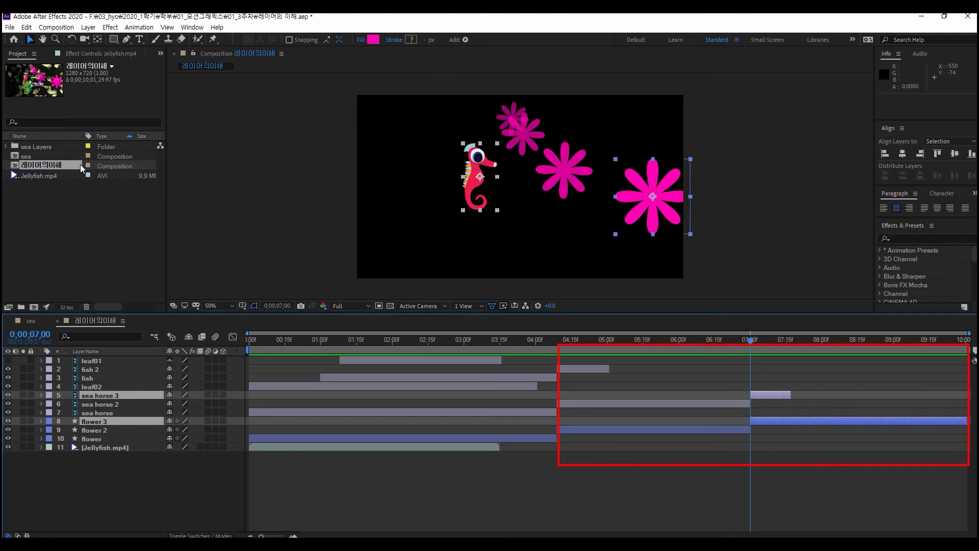
Delete the sea horse segment starting at 0;00;07;00, and undo back to the unsplit layers with the full-length Jellyfish.mp4 layer.
click(780, 396)
click(816, 500)
click(767, 395)
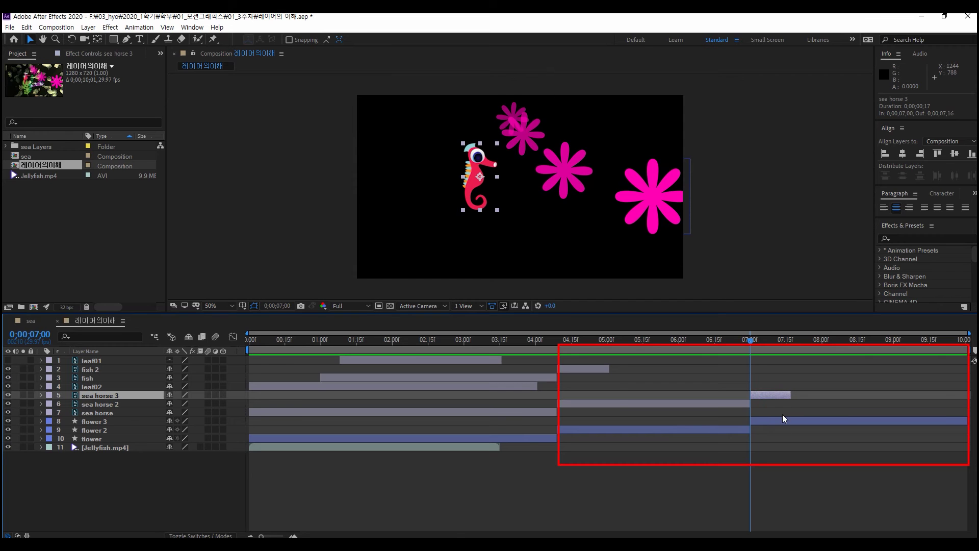
key(Delete)
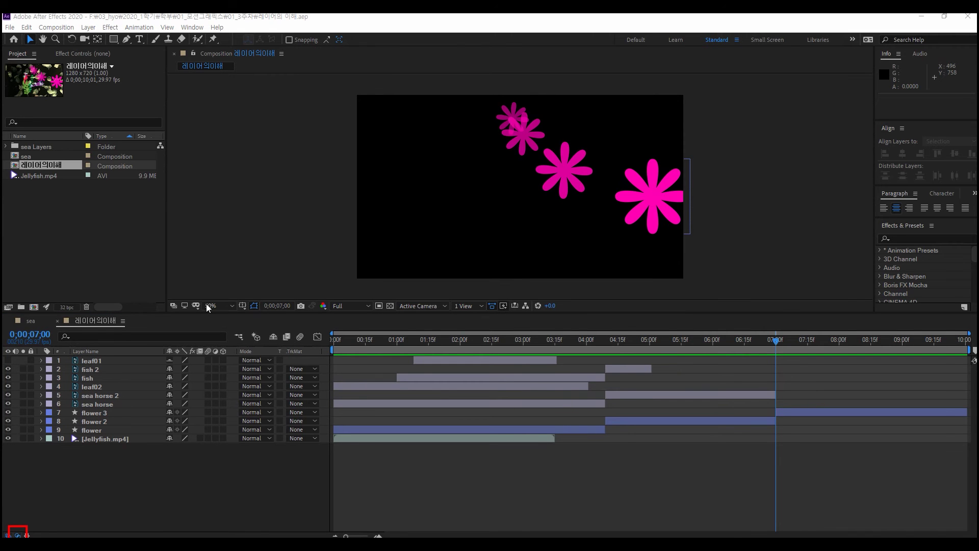
click(464, 497)
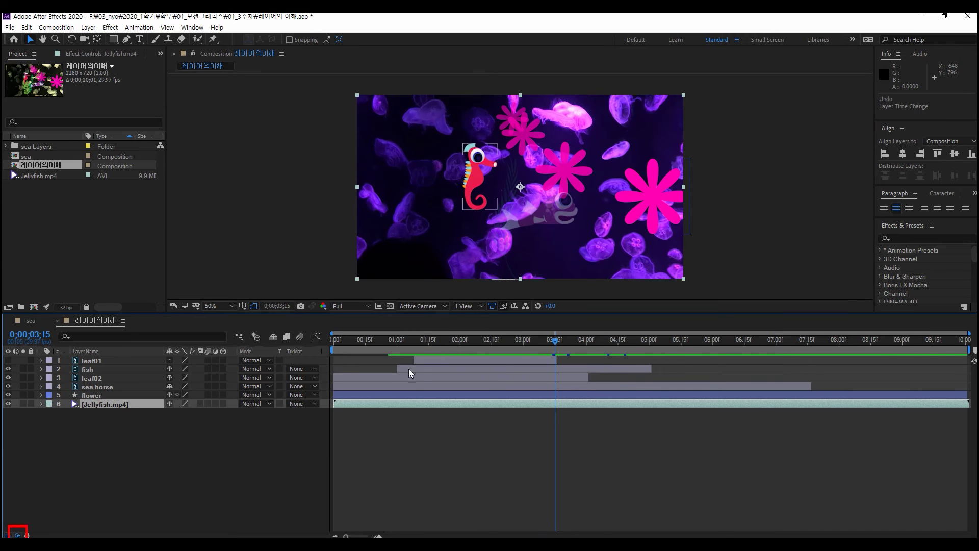
Open the Sequence Layers settings for the leaf01, fish, leaf02 and sea horse layers.
click(432, 360)
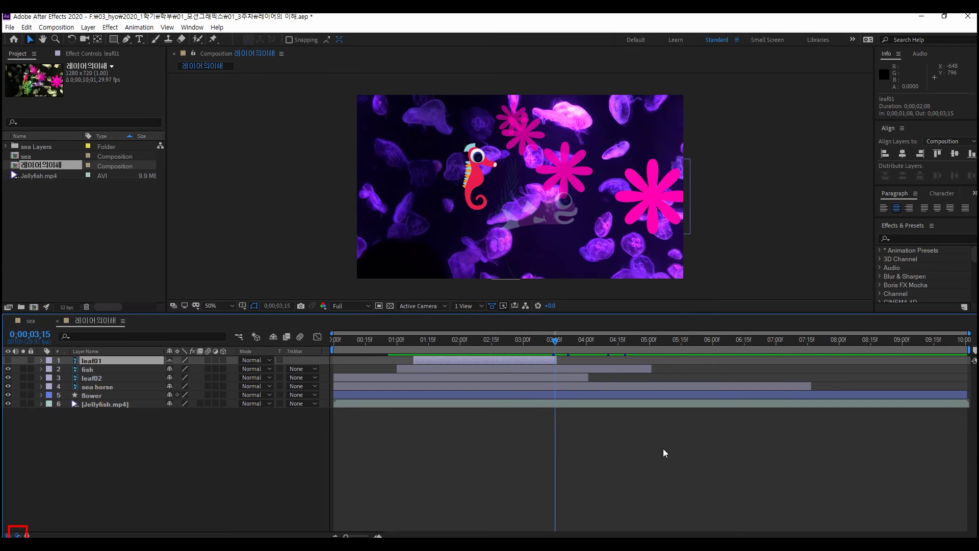
shift+click(390, 386)
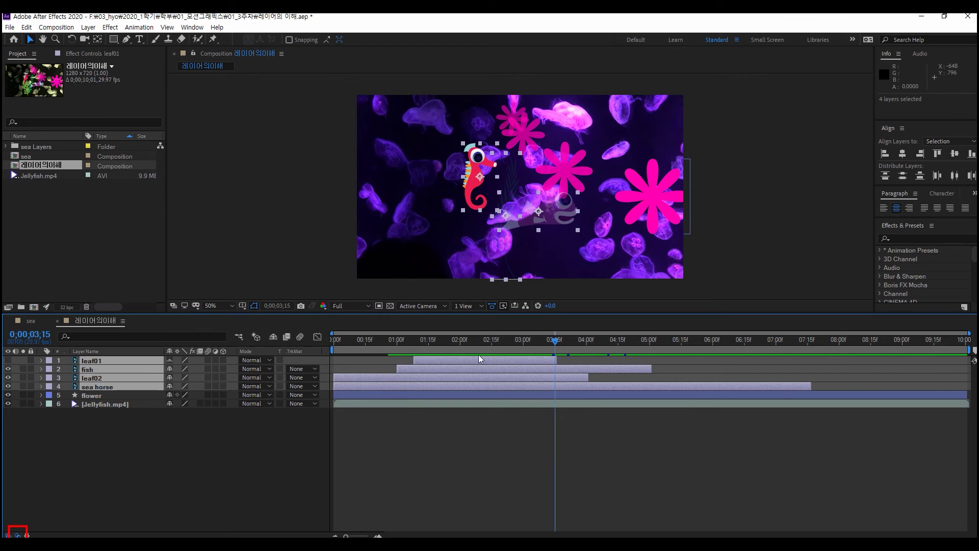
right_click(441, 382)
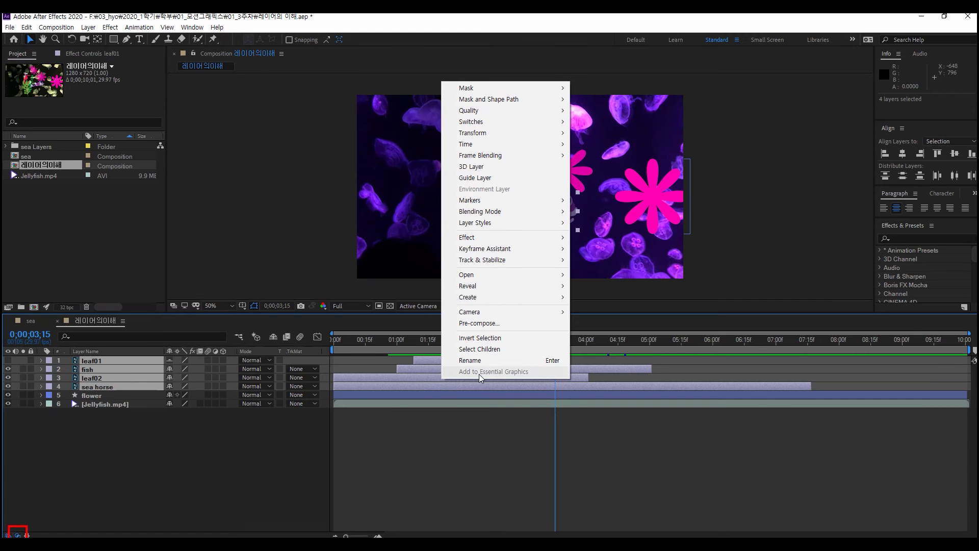
mouse_move(509, 250)
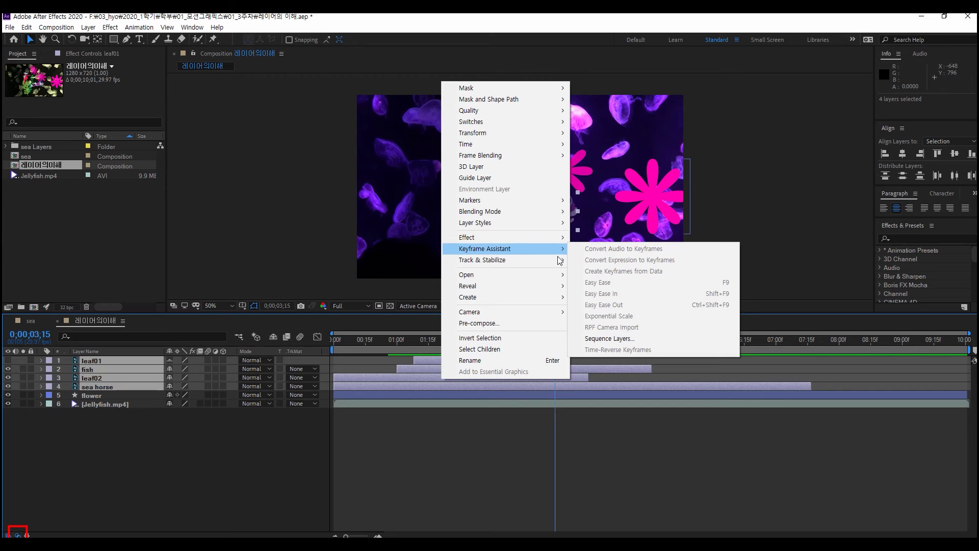
click(641, 338)
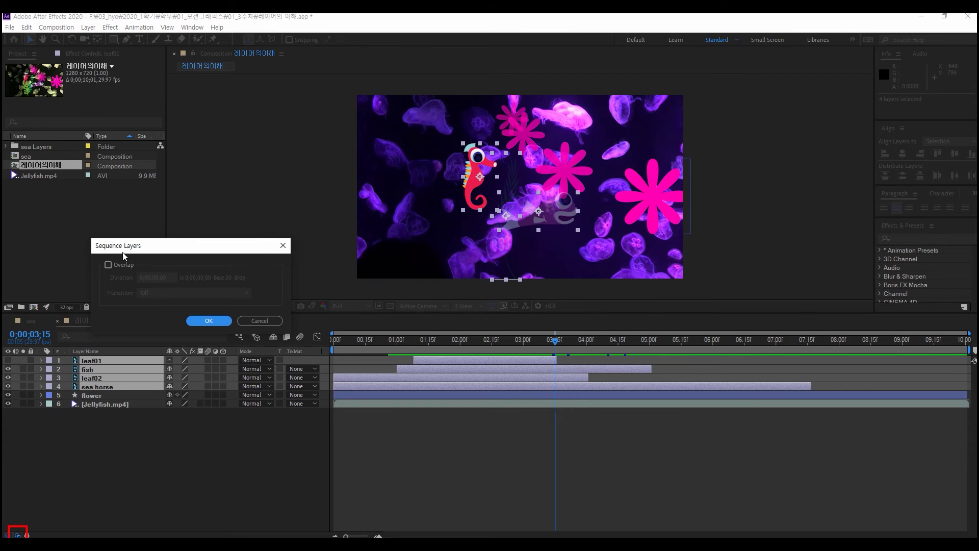
Sequence the four selected layers with a 0;00;01;00 overlap and the Dissolve Front Layer transition.
click(119, 265)
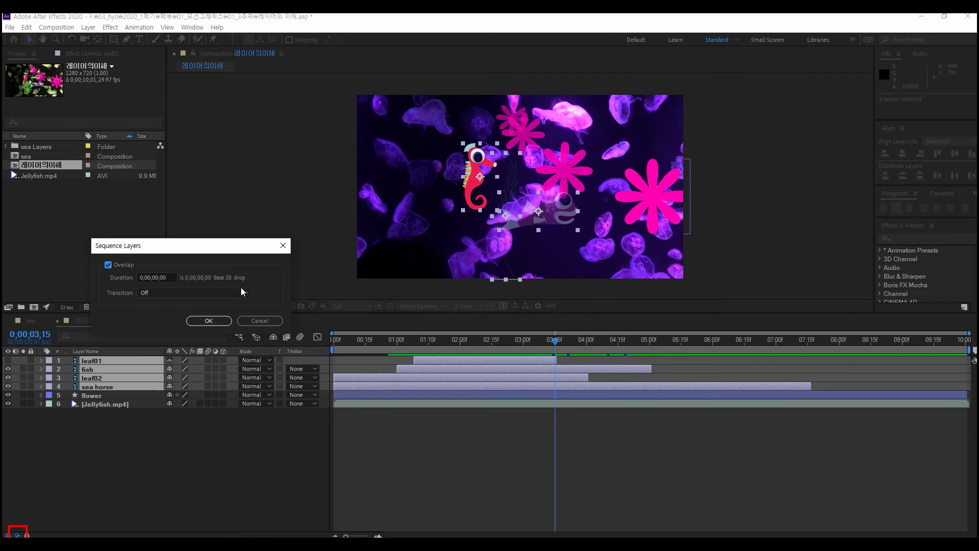
click(146, 279)
text(1)
click(158, 294)
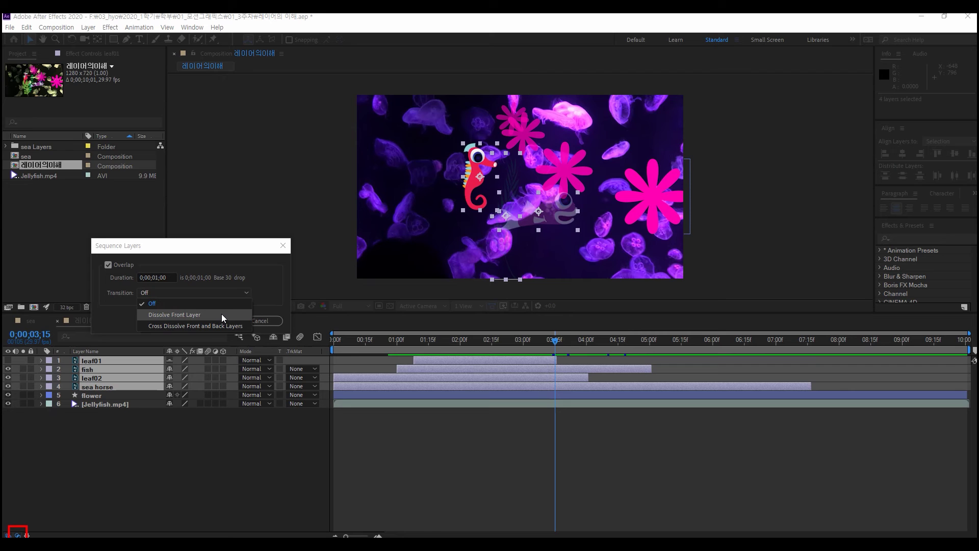
click(221, 313)
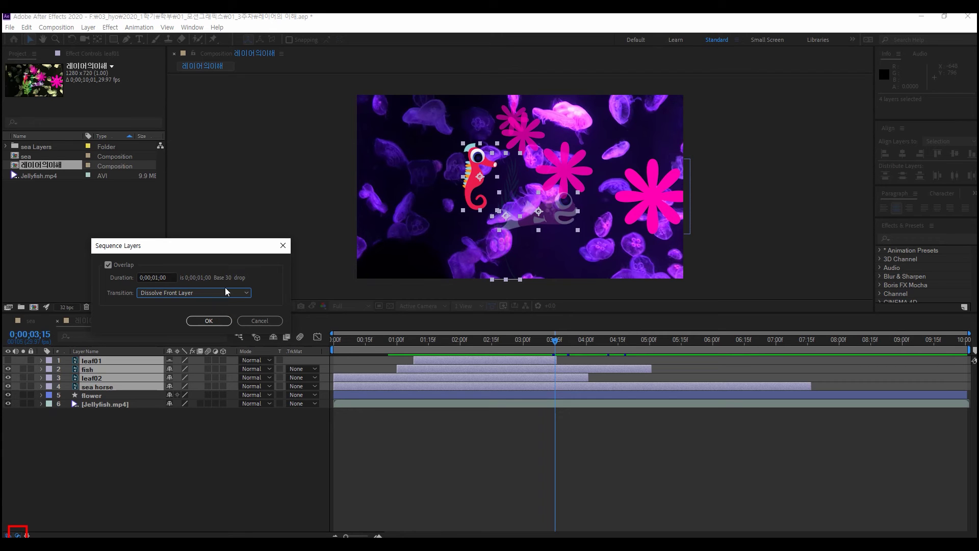
click(224, 293)
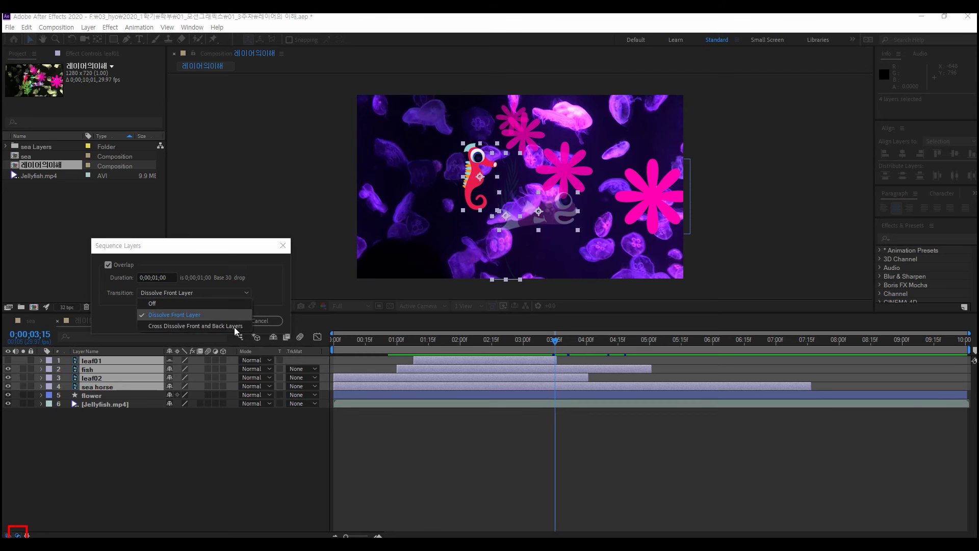
click(270, 294)
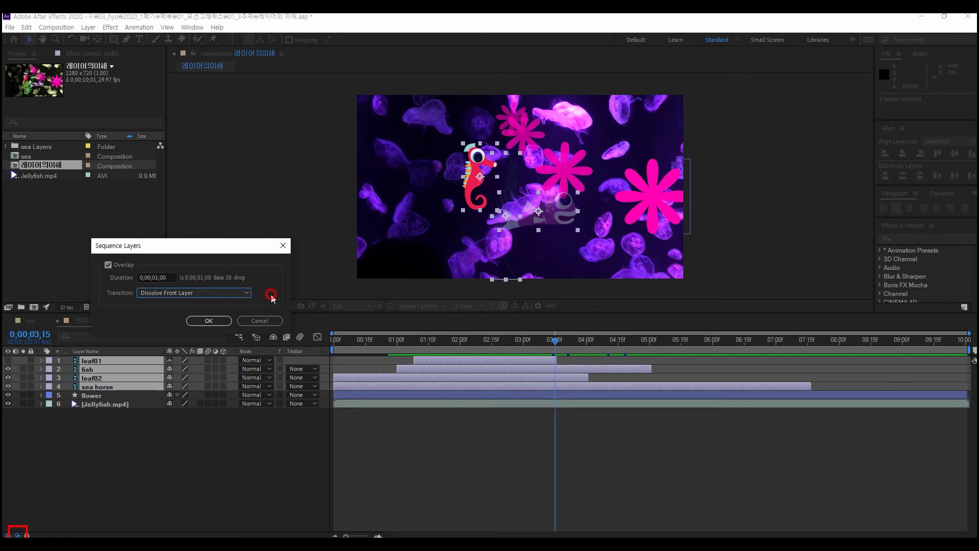
click(213, 323)
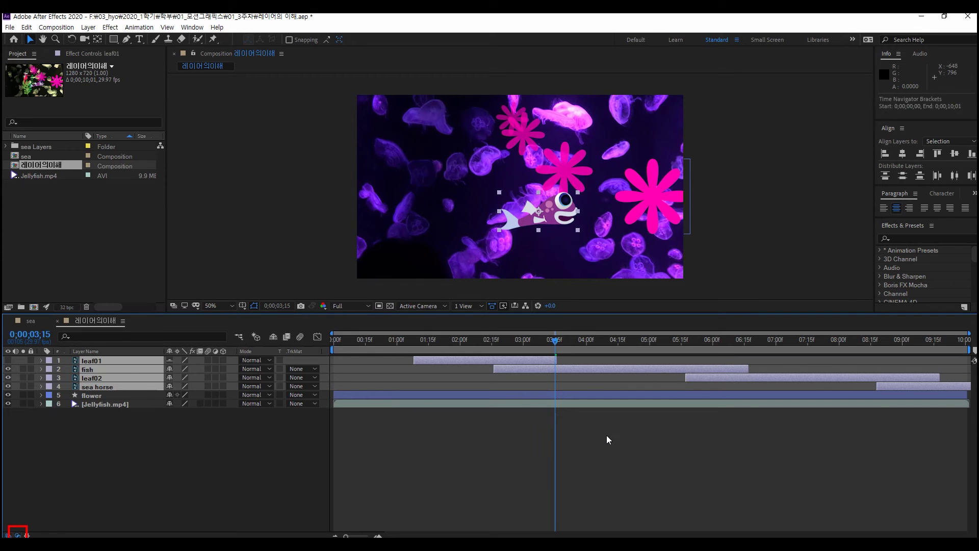
Shift the four sequenced layers together so that leaf01 starts at 0;00;00;00.
click(420, 360)
drag(418, 344, 565, 418)
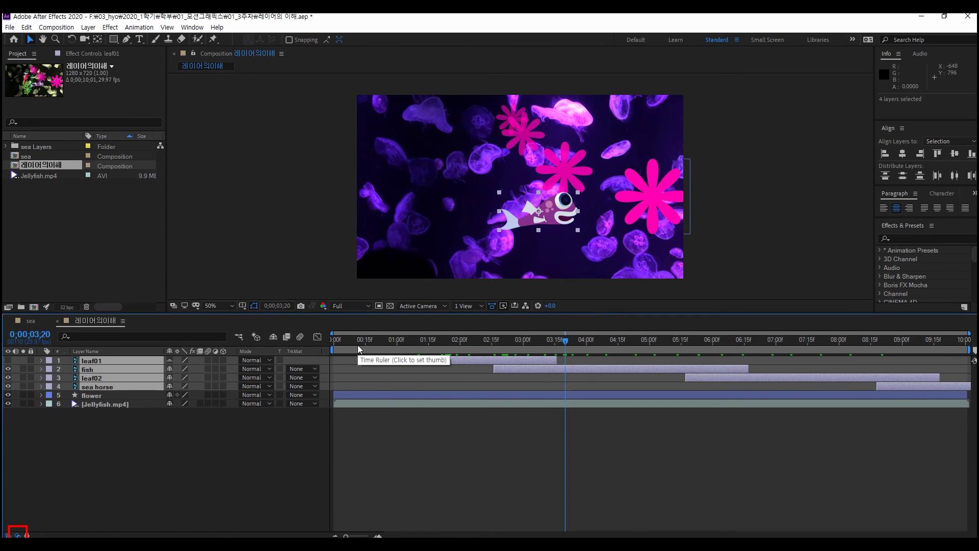
key(i)
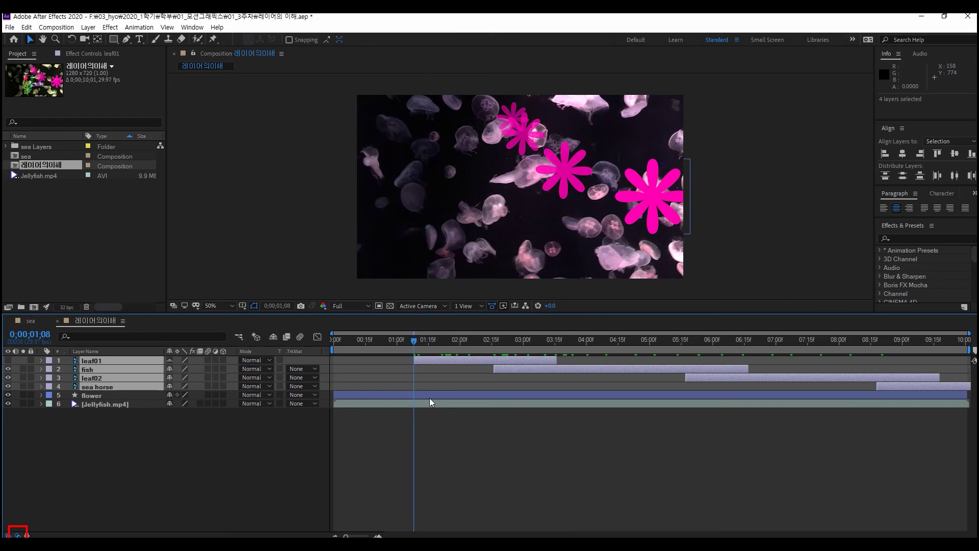
drag(414, 340, 293, 341)
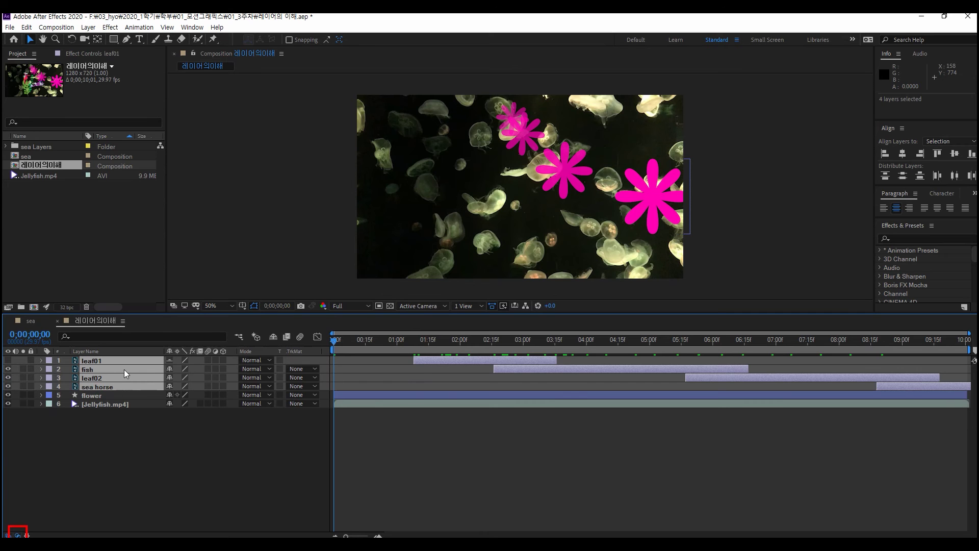
drag(421, 361, 341, 367)
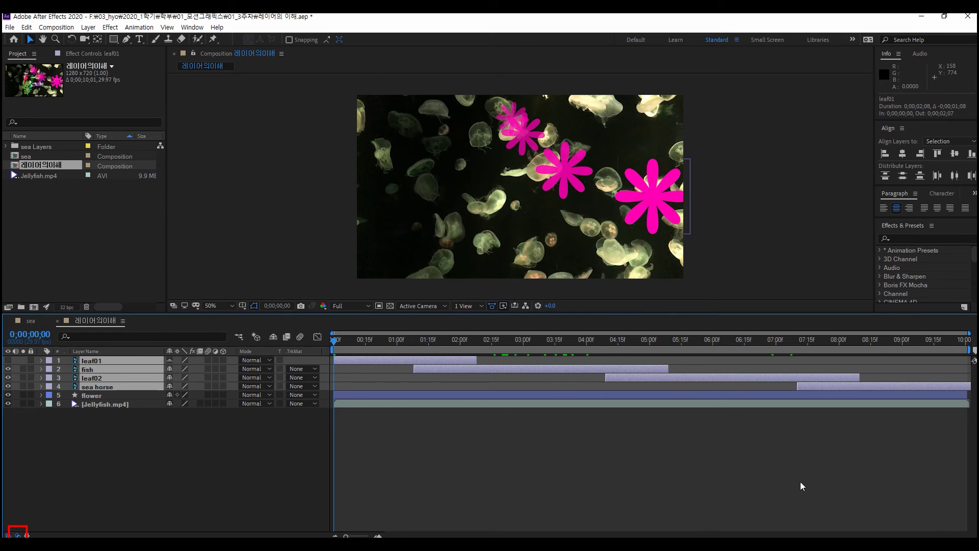
Set the composition duration to 0;00;15;00 and extend the visible time range to the full 15 seconds.
click(872, 463)
mouse_move(968, 333)
mouse_down()
mouse_move(600, 333)
mouse_move(968, 333)
mouse_up()
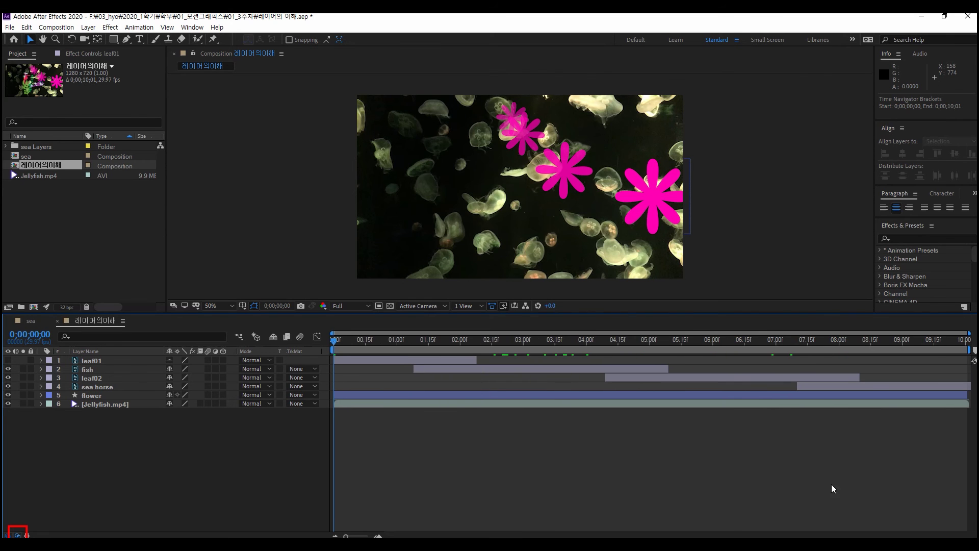
right_click(681, 468)
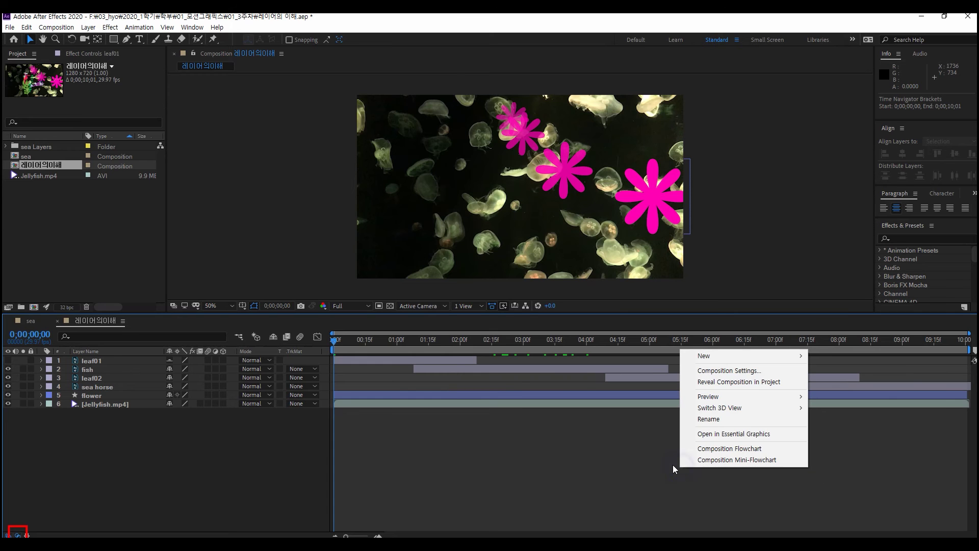
click(730, 371)
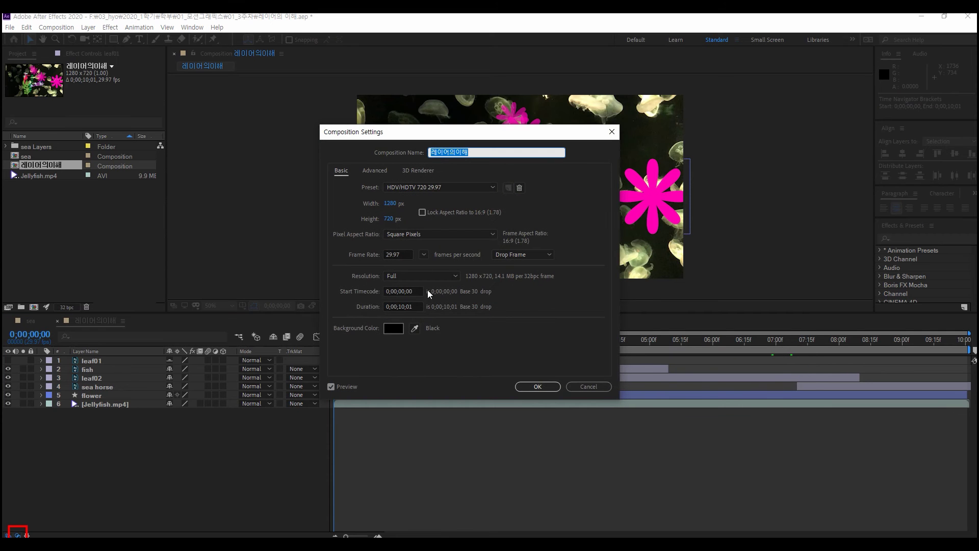
click(404, 309)
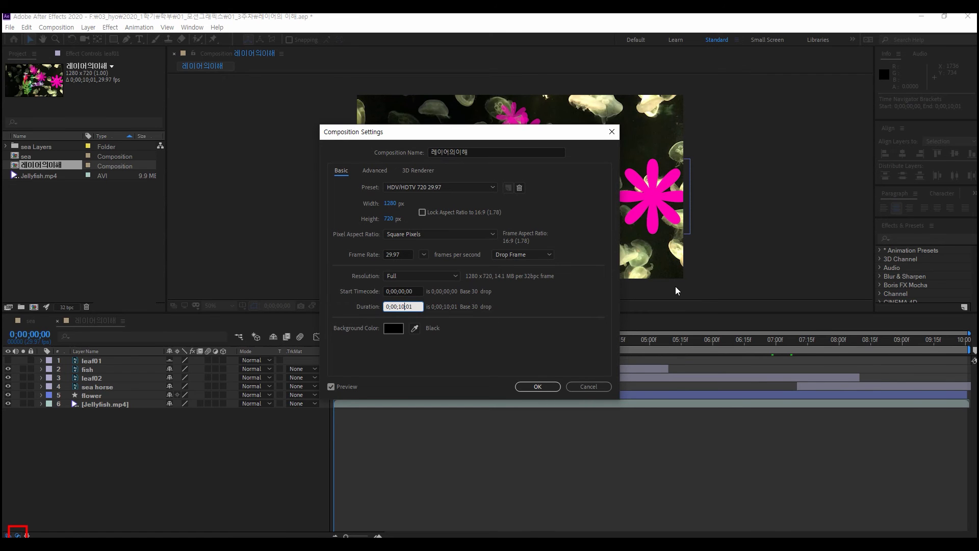
key(shift+Left)
key(Return)
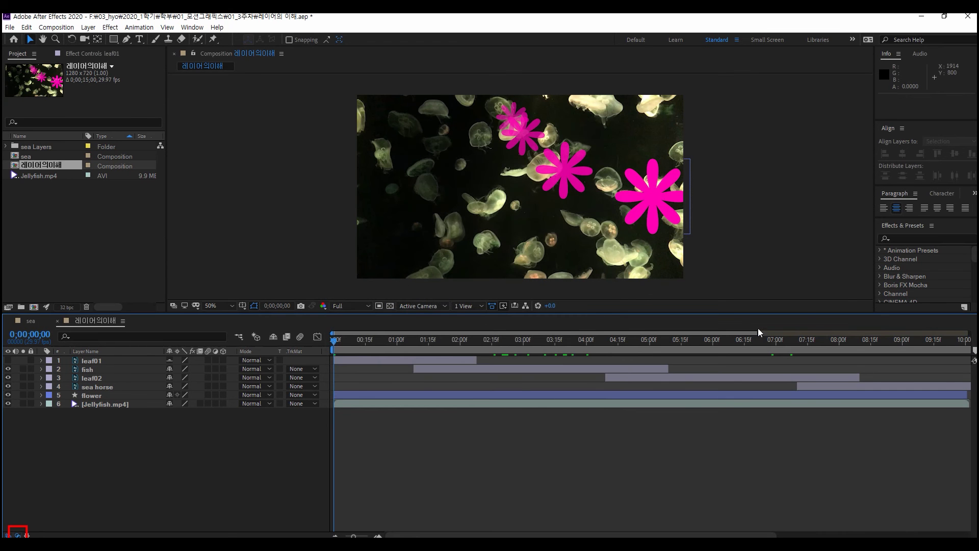
drag(757, 333, 969, 332)
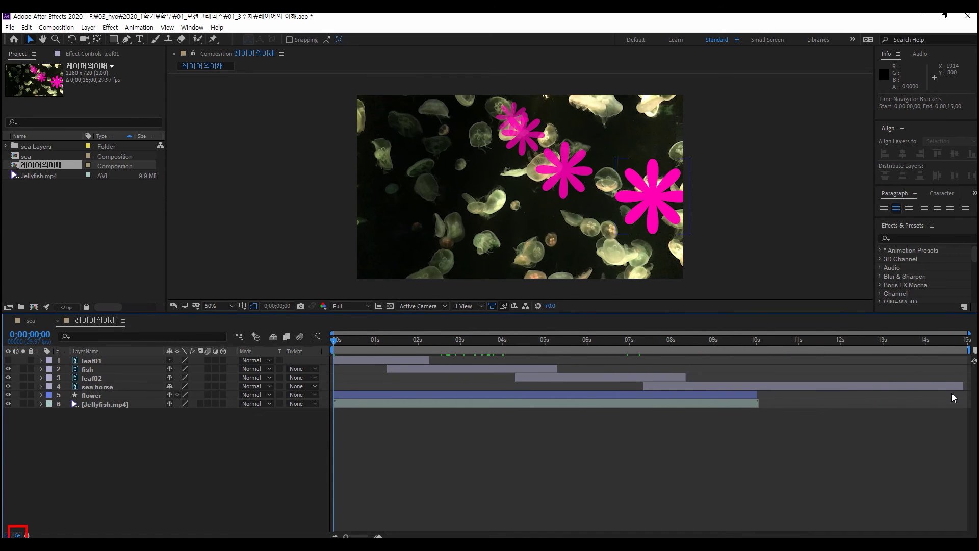
Preview the composition to check the overlapping layers and their dissolves, stopping at 0;00;04;19.
click(755, 341)
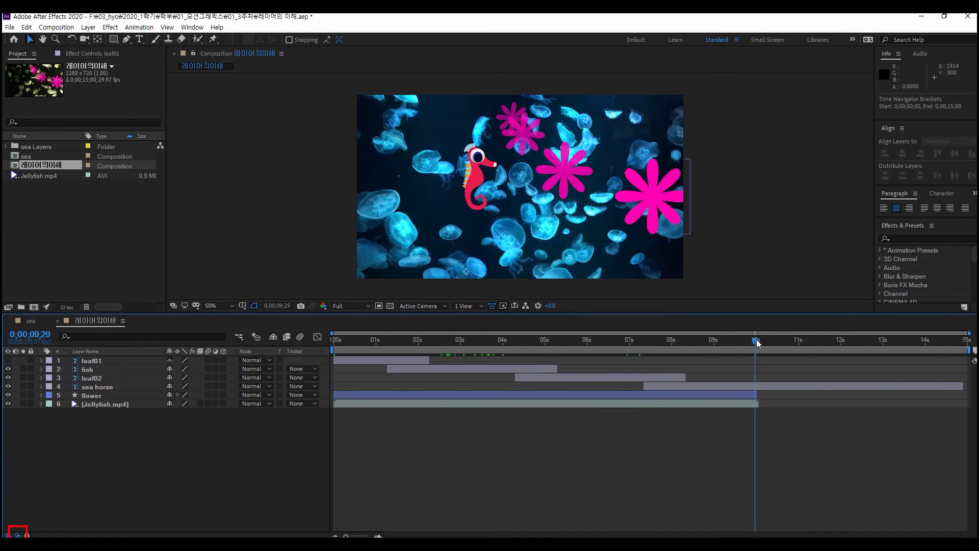
key(space)
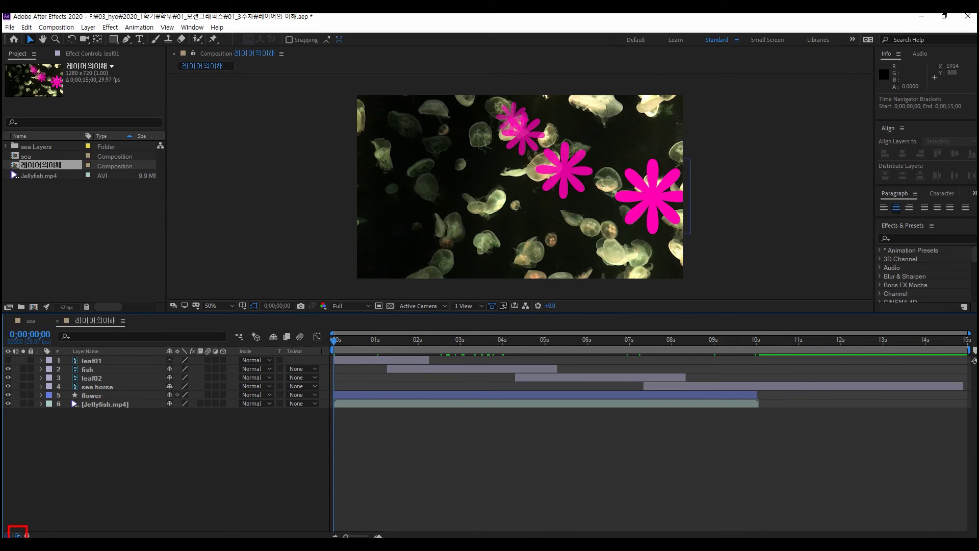
key(space)
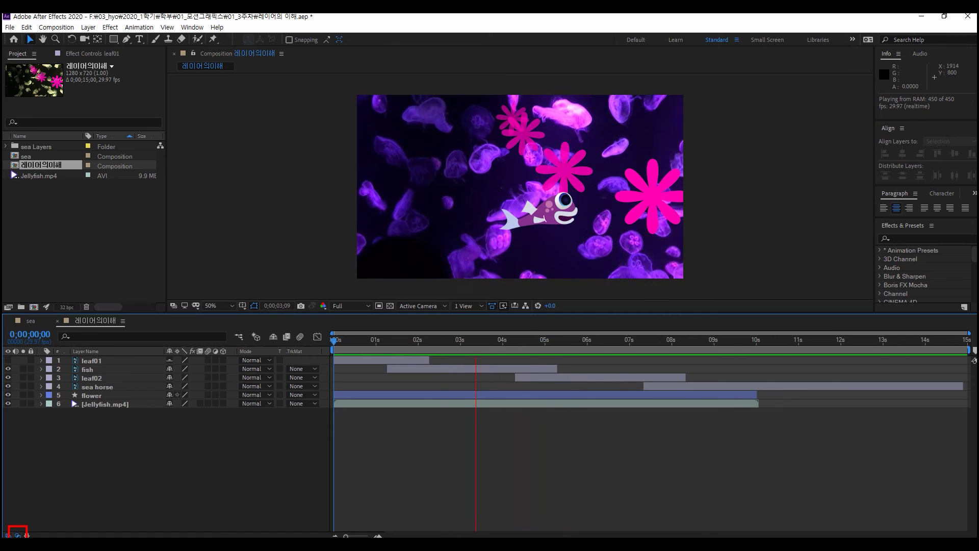
key(space)
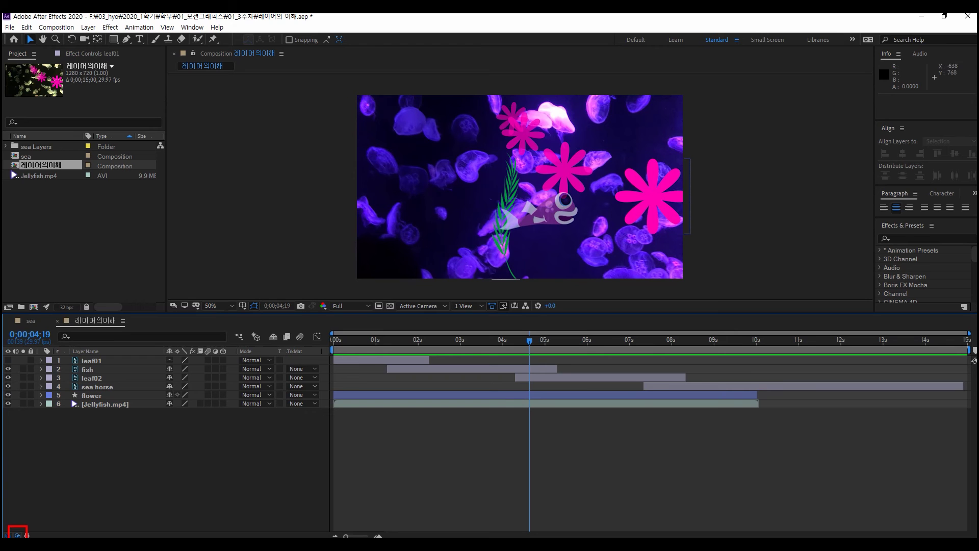
drag(46, 351, 65, 412)
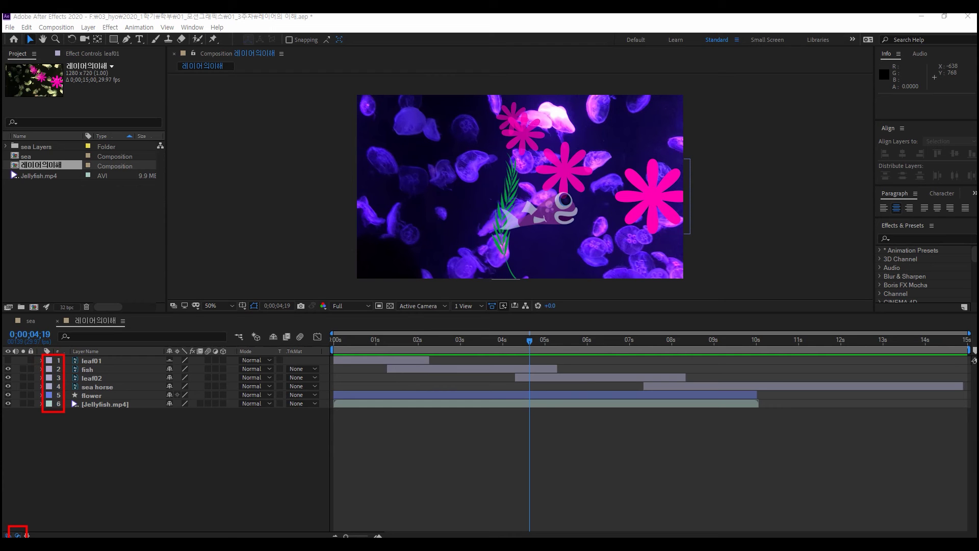
key(ctrl+z)
key(ctrl+z)
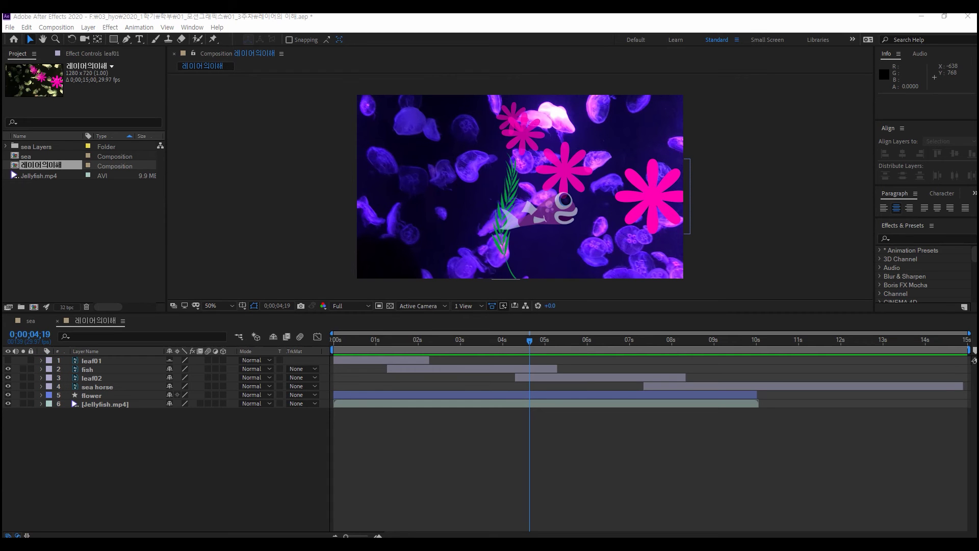
drag(36, 349, 88, 414)
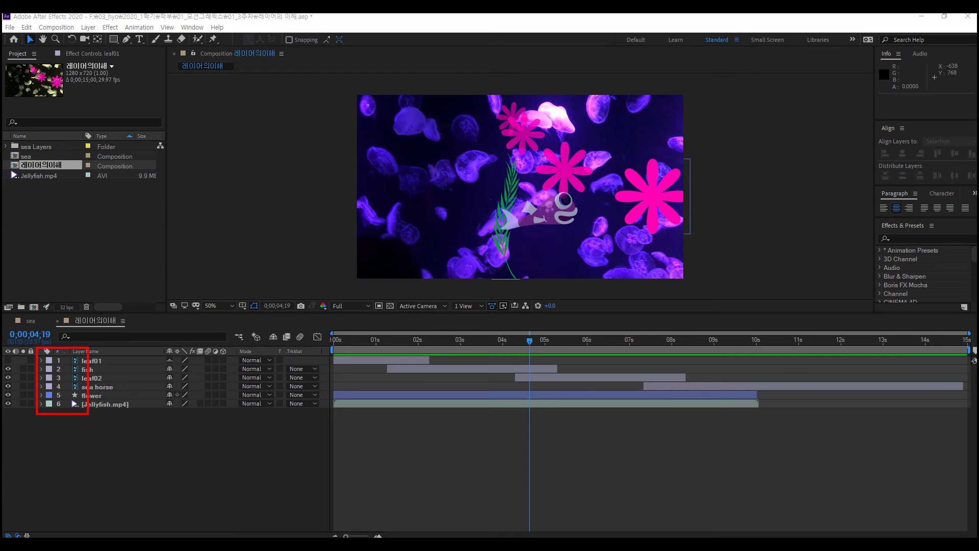
Set the default label color for solids to Red in the Labels preferences.
click(29, 29)
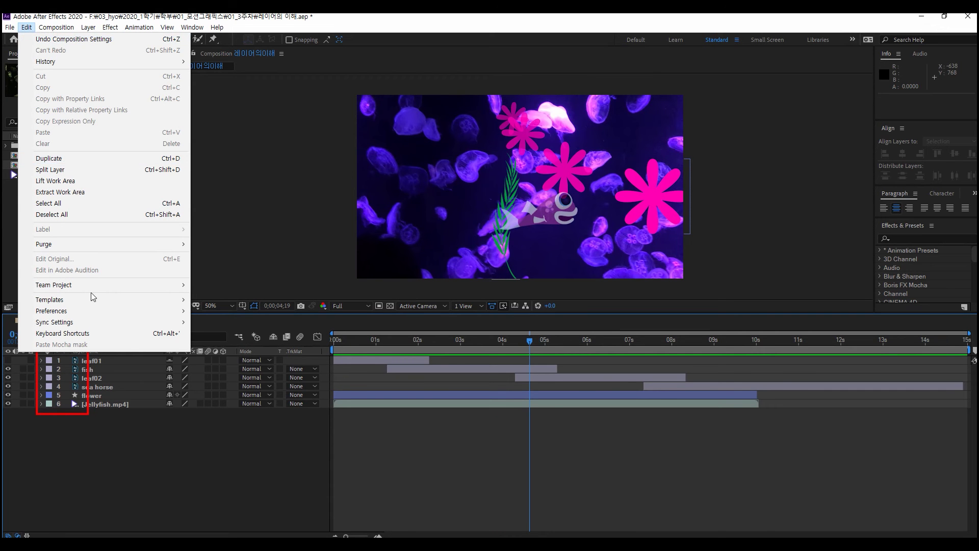
mouse_move(92, 311)
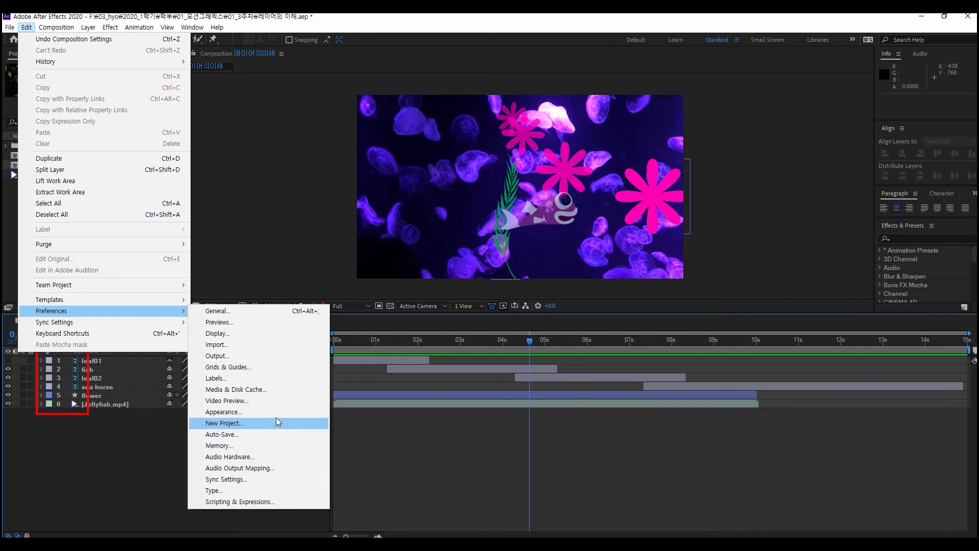
click(274, 377)
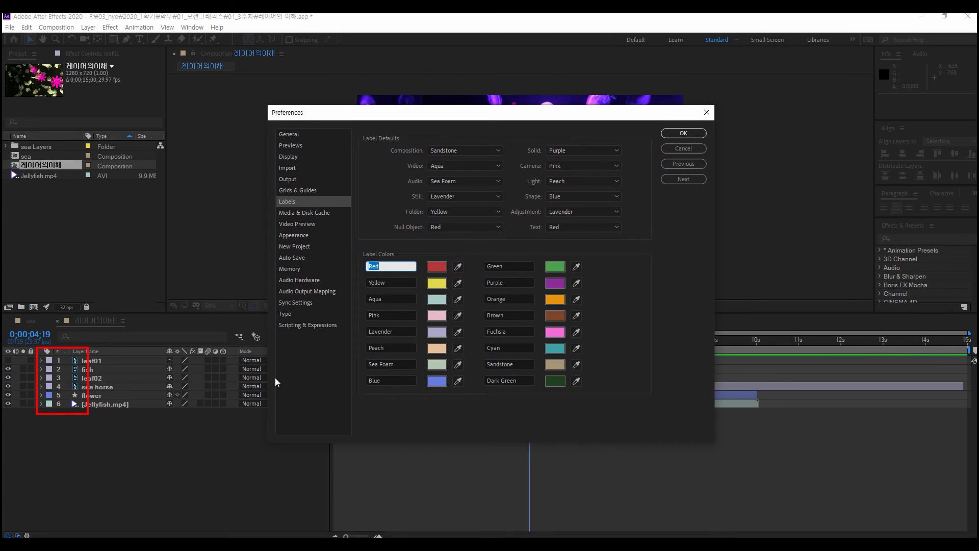
click(583, 150)
click(561, 169)
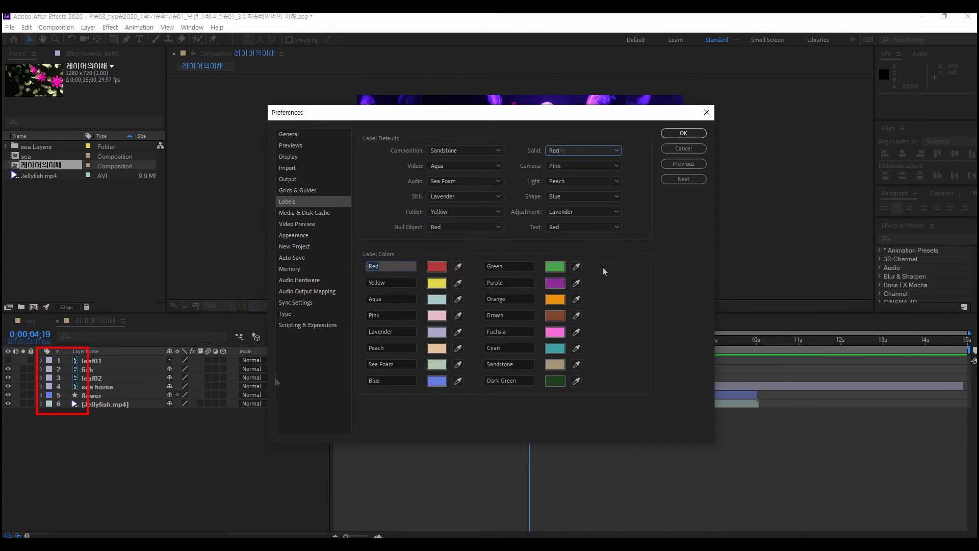
click(576, 151)
click(577, 151)
Set the default label color for null objects to Cyan and apply the preferences.
mouse_move(376, 145)
mouse_down()
mouse_move(507, 183)
mouse_move(629, 237)
mouse_up()
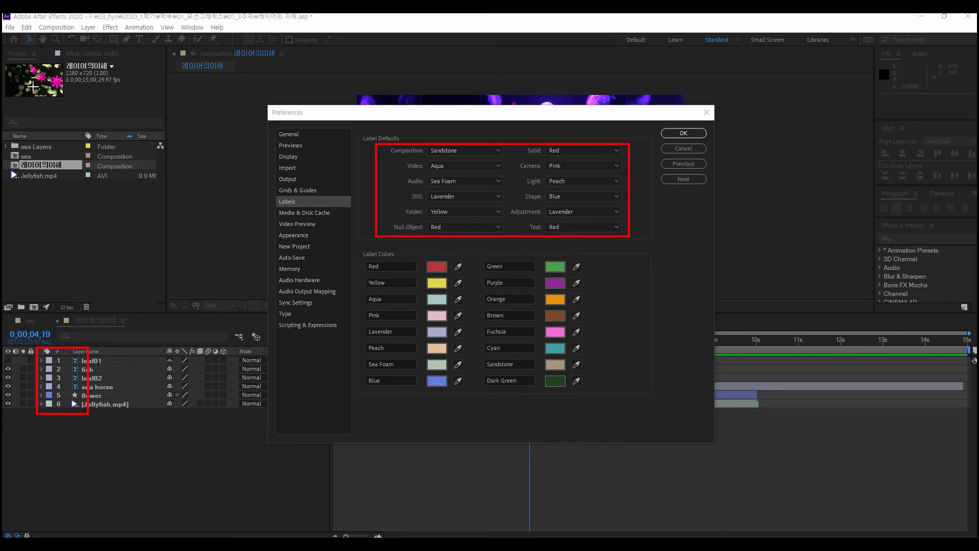
click(494, 228)
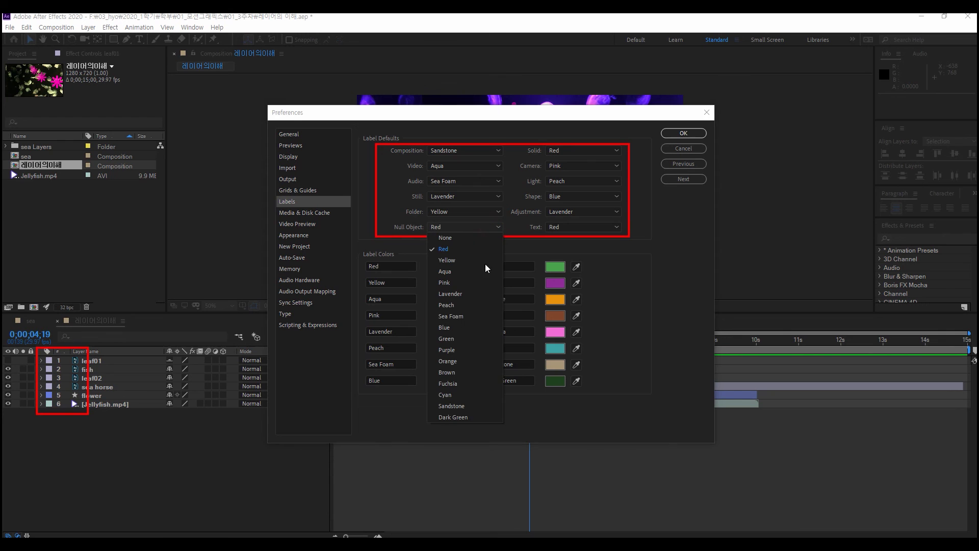
click(466, 395)
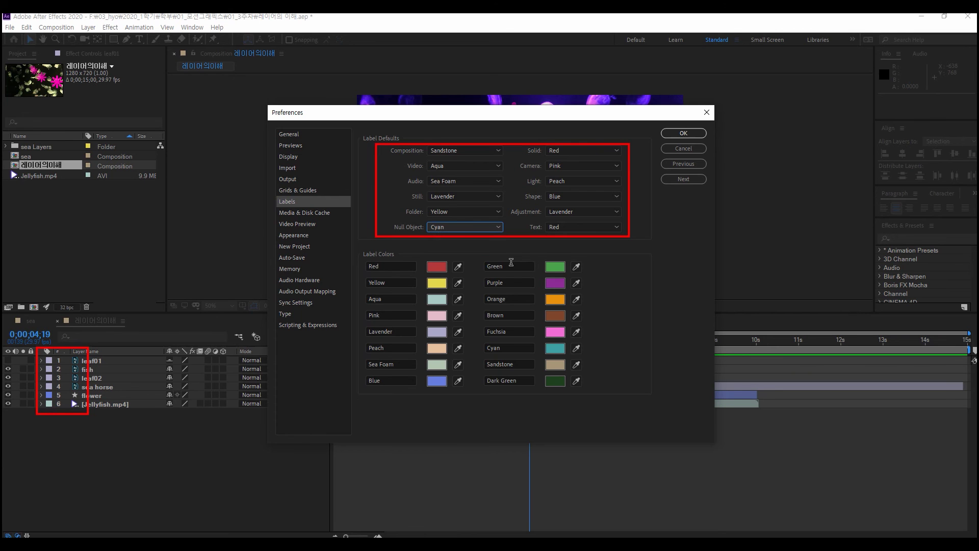
key(Return)
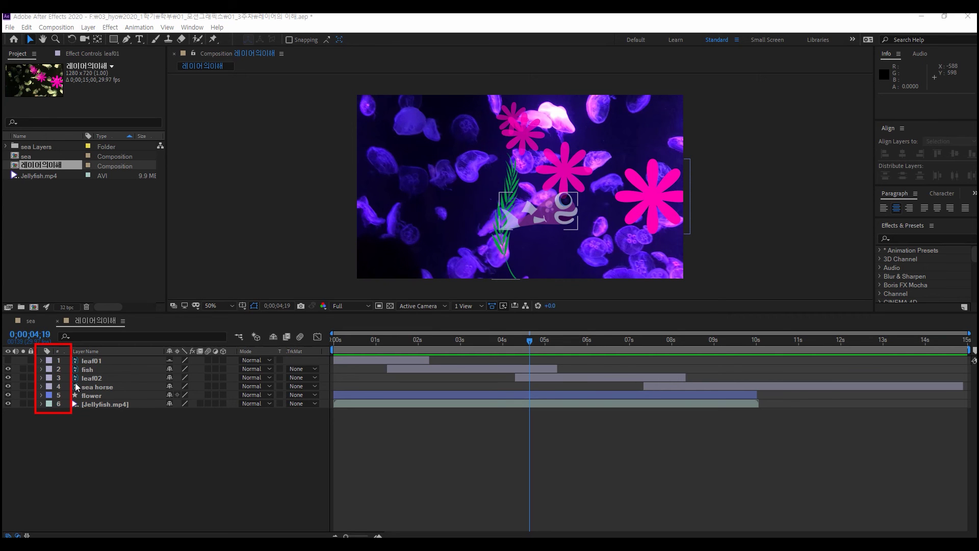
Try Lavender as the label color of the Jellyfish.mp4 layer, and set it to Fuchsia instead.
click(58, 404)
click(49, 403)
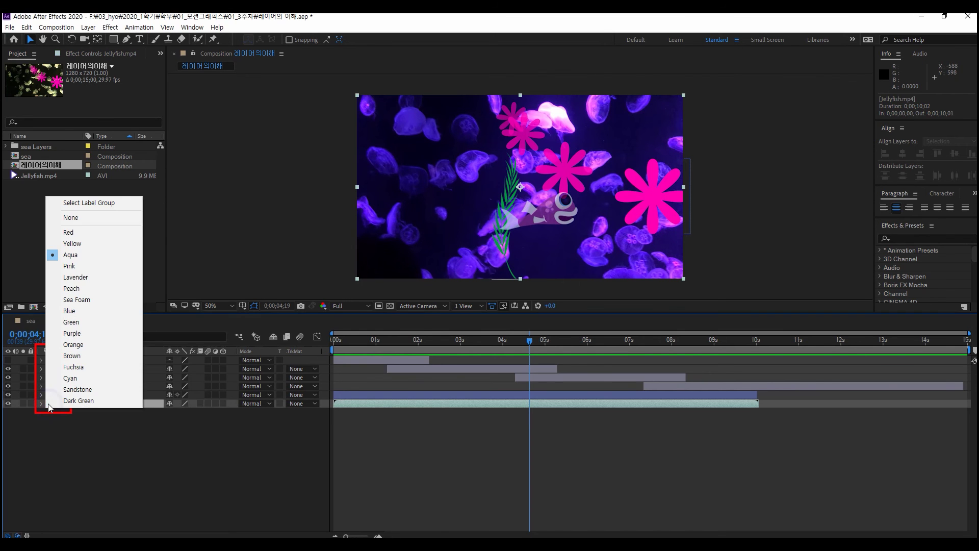
click(76, 277)
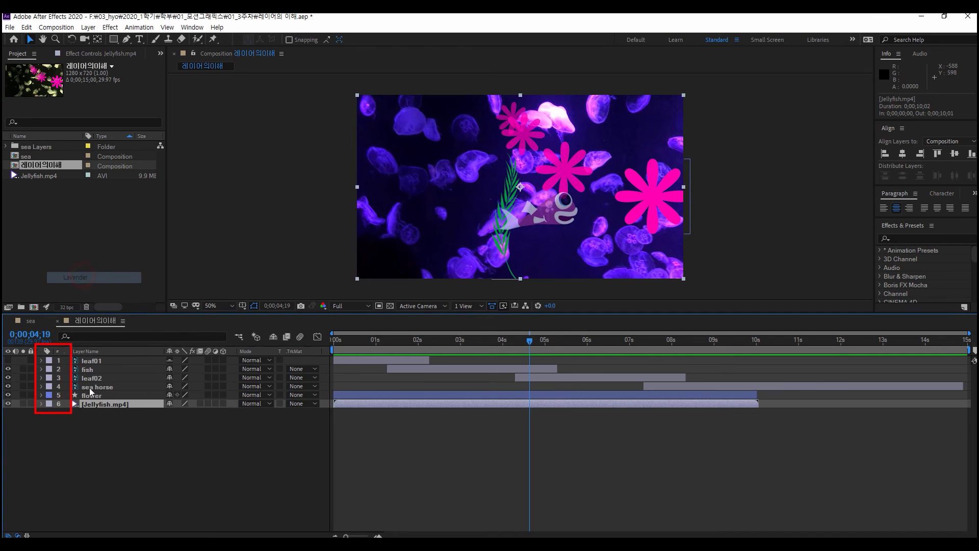
click(50, 405)
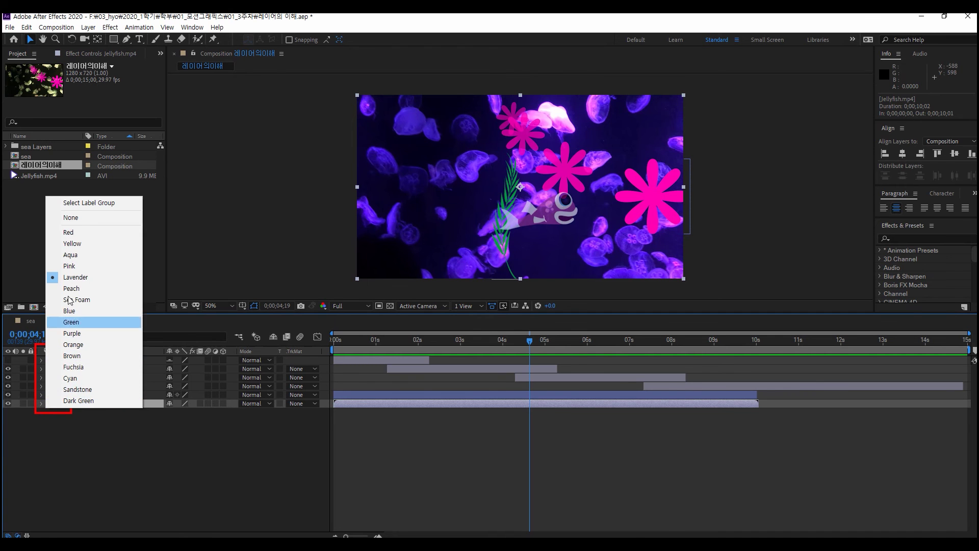
click(91, 366)
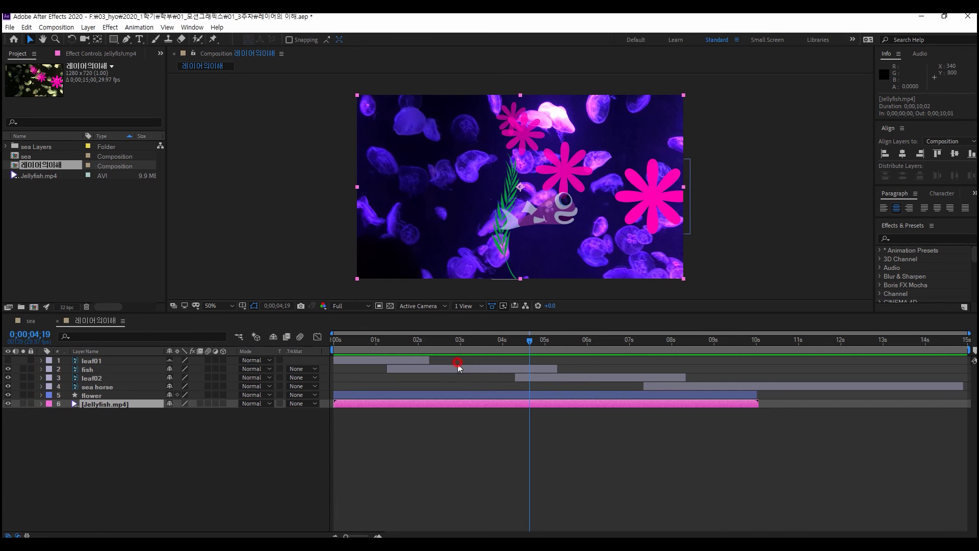
Return to the start of the timeline and shift the fish, leaf02 and sea horse layers in time to start at 0;00;00;00.
click(433, 366)
click(333, 338)
drag(467, 370, 408, 369)
click(558, 376)
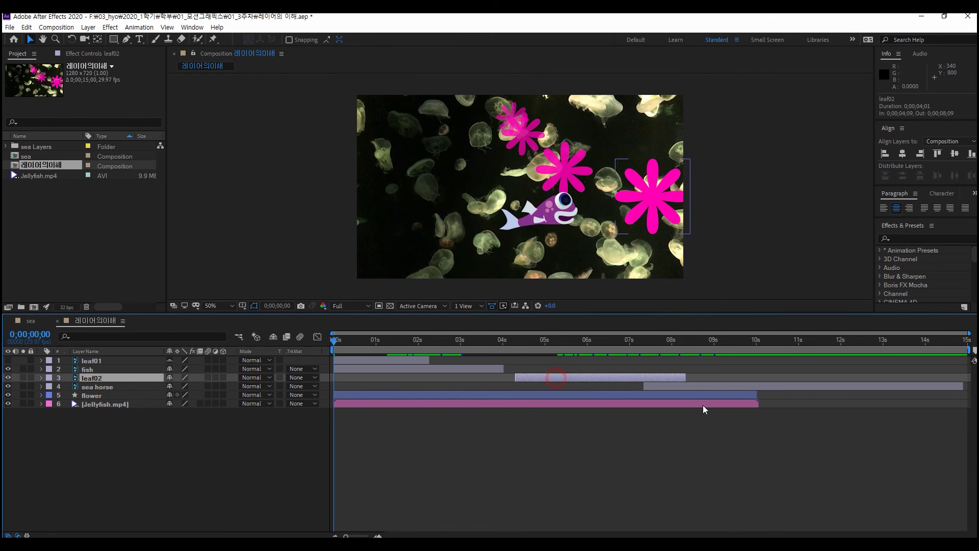
shift+click(671, 388)
drag(648, 378, 467, 378)
click(594, 376)
drag(549, 394, 415, 386)
key(ctrl+z)
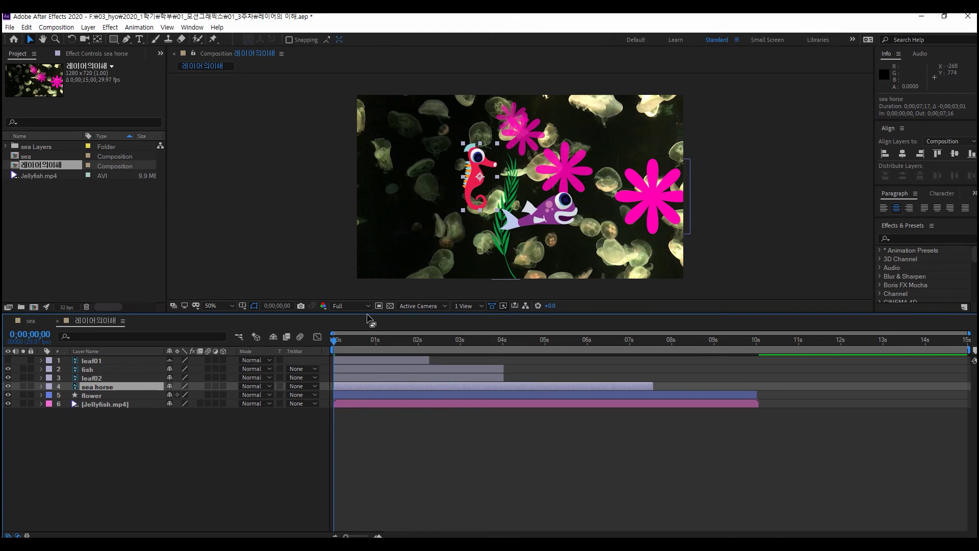
Mark the fish, leaf02 and sea horse layers as shy, leaving the flower layer unmarked.
click(170, 351)
click(188, 367)
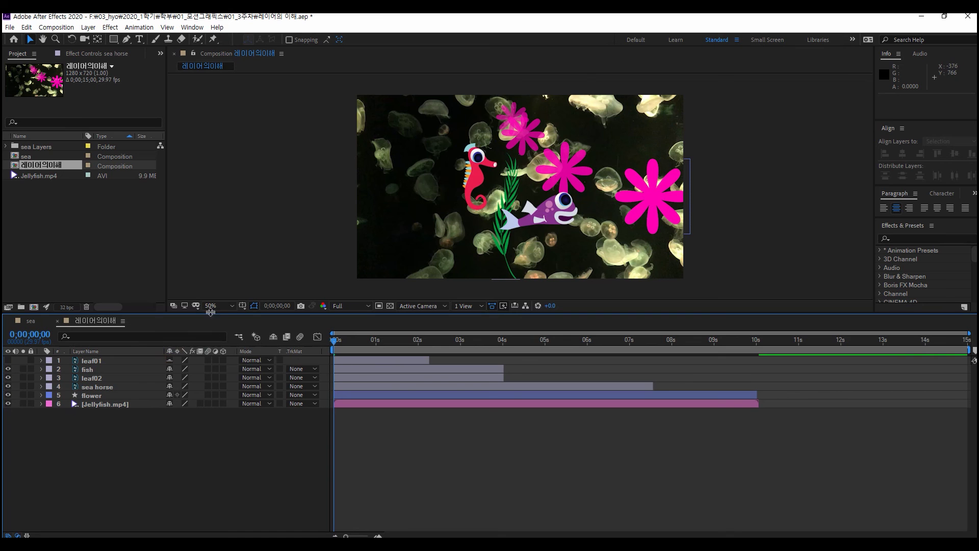
click(169, 369)
click(170, 378)
click(169, 386)
click(169, 395)
click(169, 395)
Turn on the visibility of the leaf01 layer.
click(8, 360)
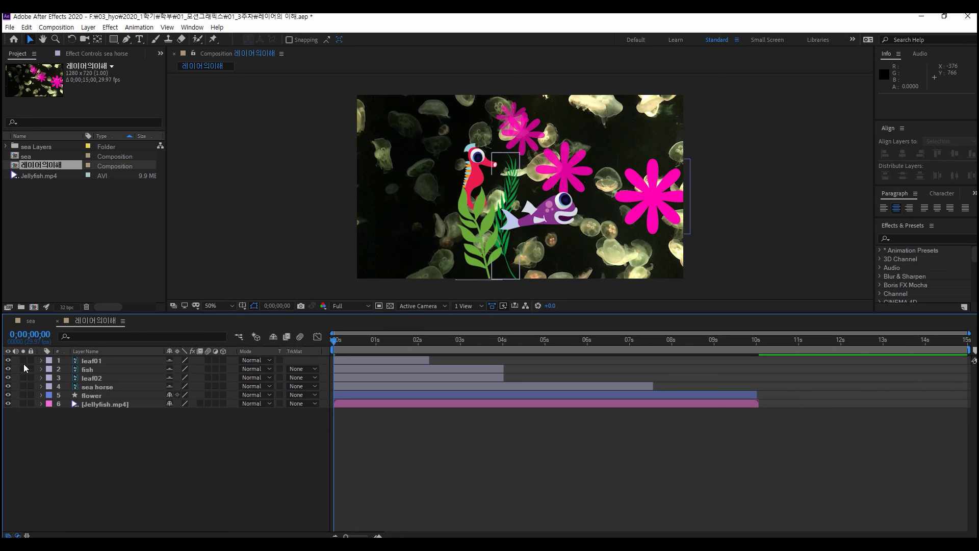
click(8, 360)
click(8, 360)
Select the leaf01 to sea horse layers to point them out, then hide the shy layers in the timeline and show them again.
click(100, 387)
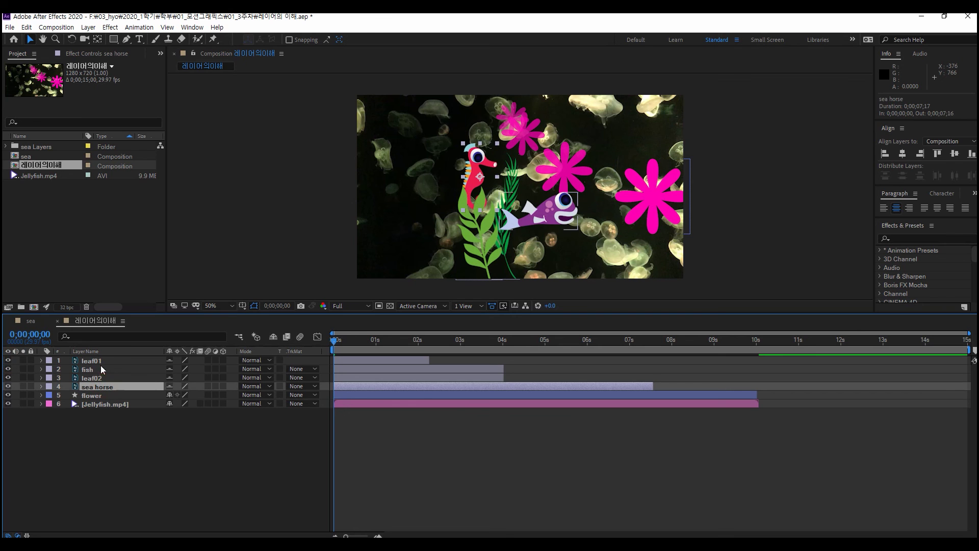
shift+click(103, 365)
shift+click(111, 360)
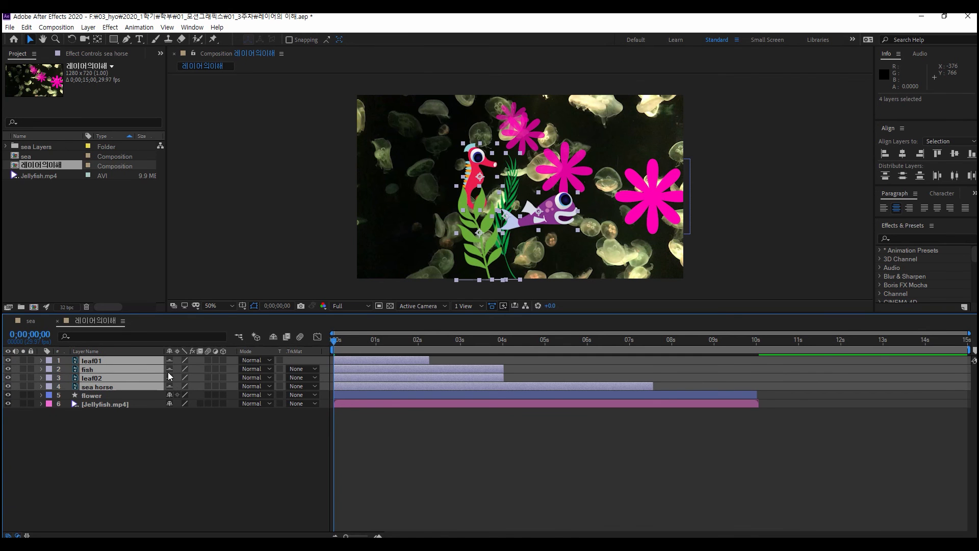
click(260, 446)
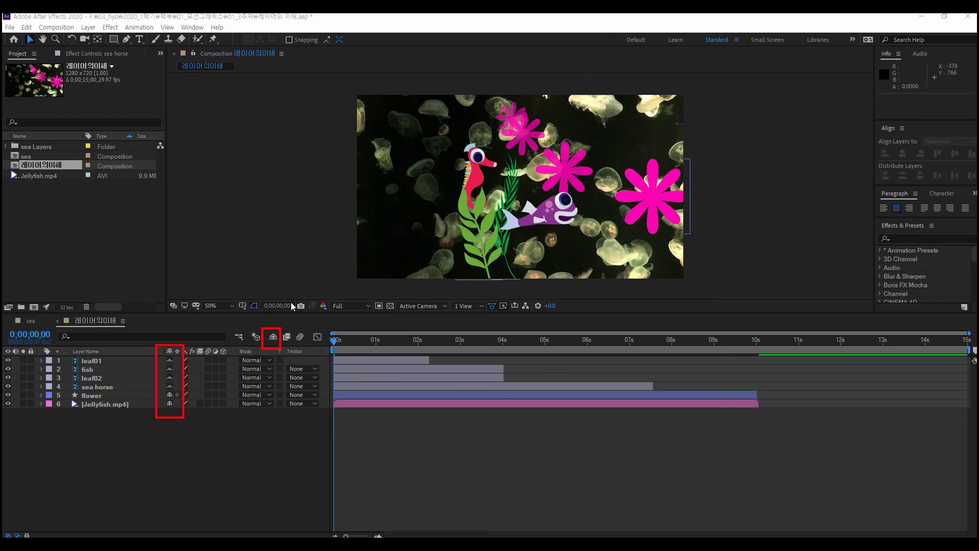
click(273, 339)
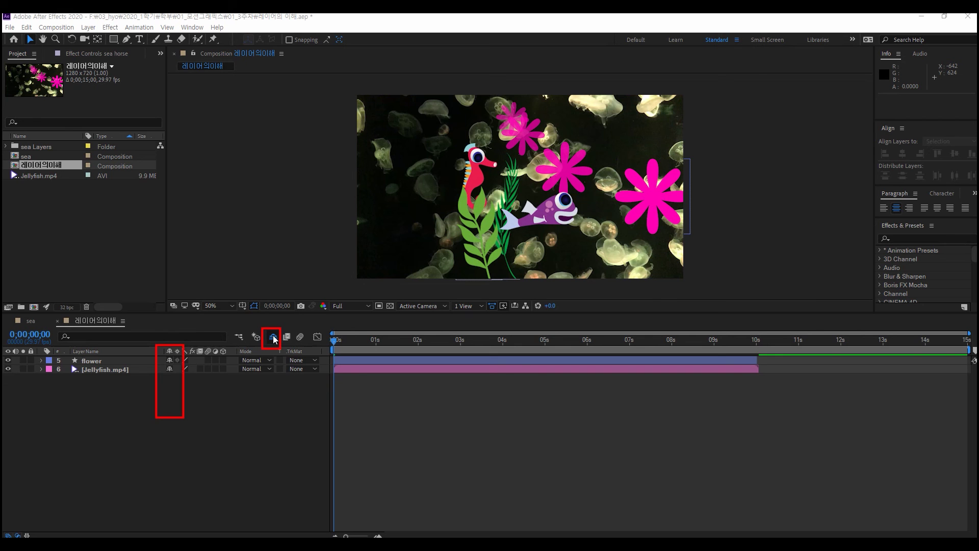
click(273, 337)
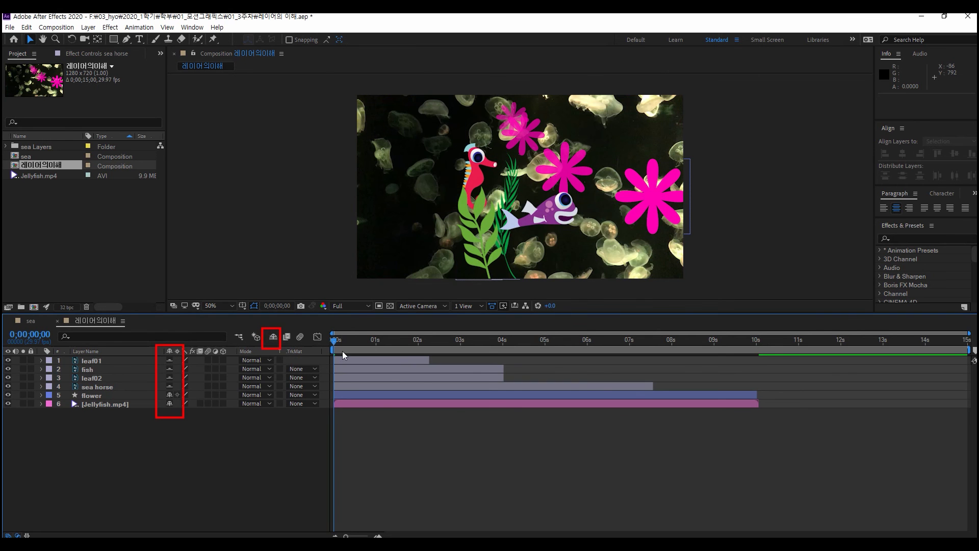
Remove the shy setting from leaf01, fish, leaf02 and sea horse, and mark flower and Jellyfish.mp4 as shy instead.
click(170, 386)
click(170, 369)
click(170, 360)
click(170, 377)
click(170, 395)
click(170, 404)
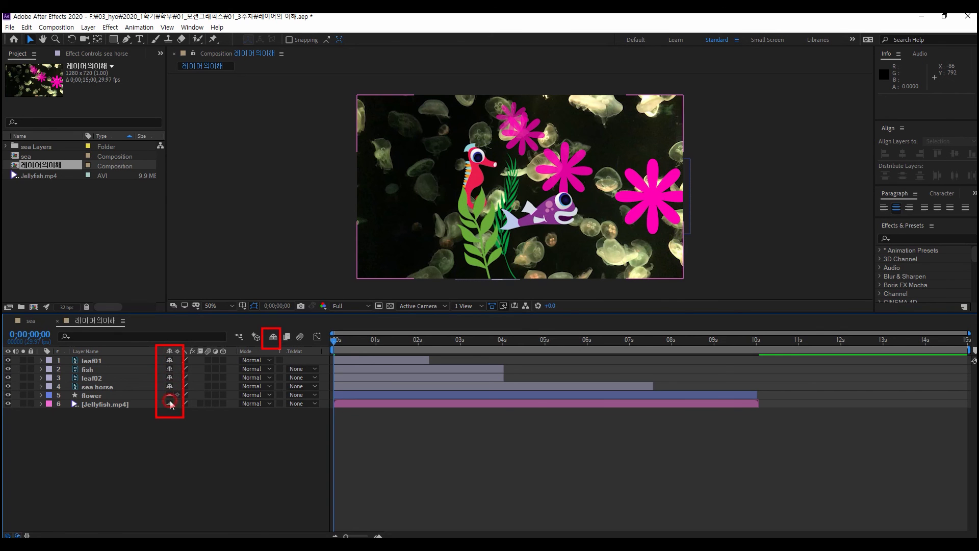
Hide the shy flower and Jellyfish.mp4 layers in the timeline, then show them again.
click(122, 397)
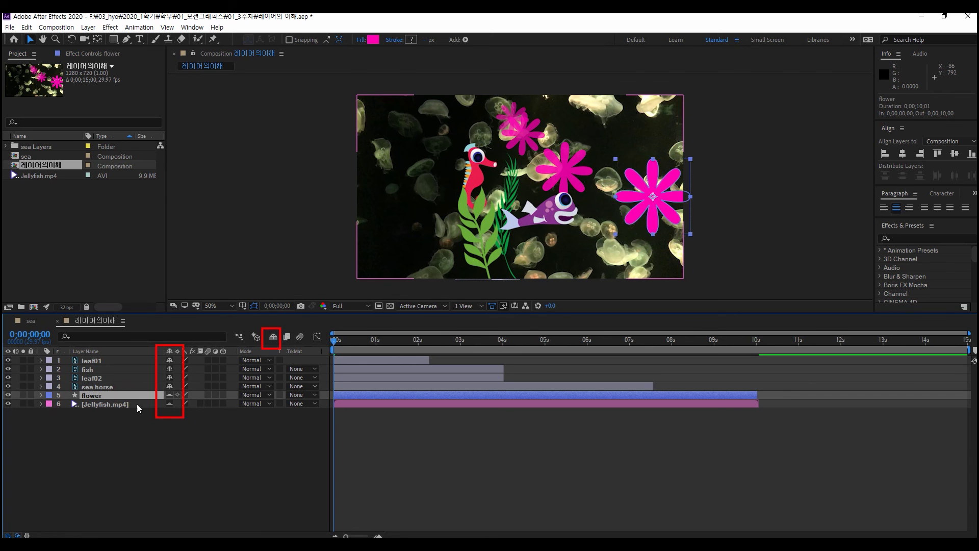
click(137, 404)
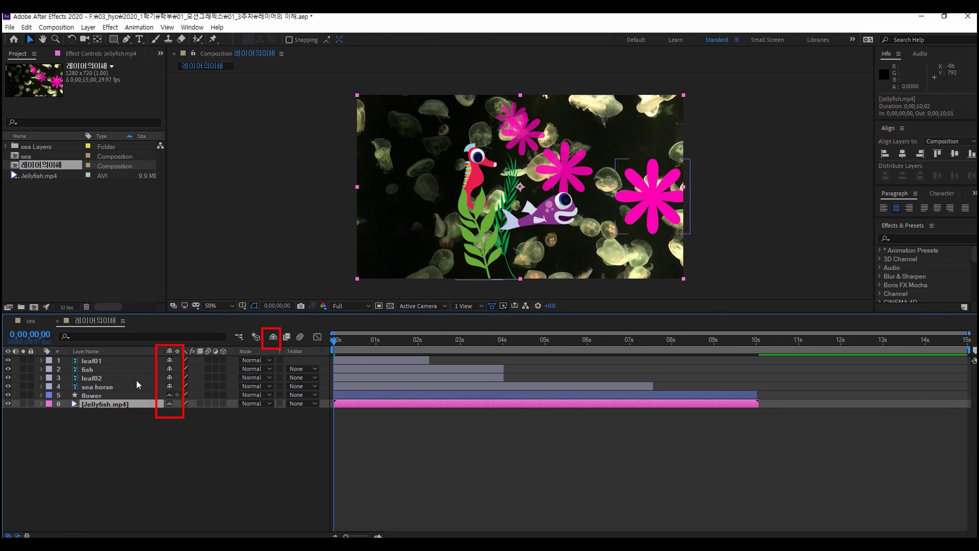
click(273, 339)
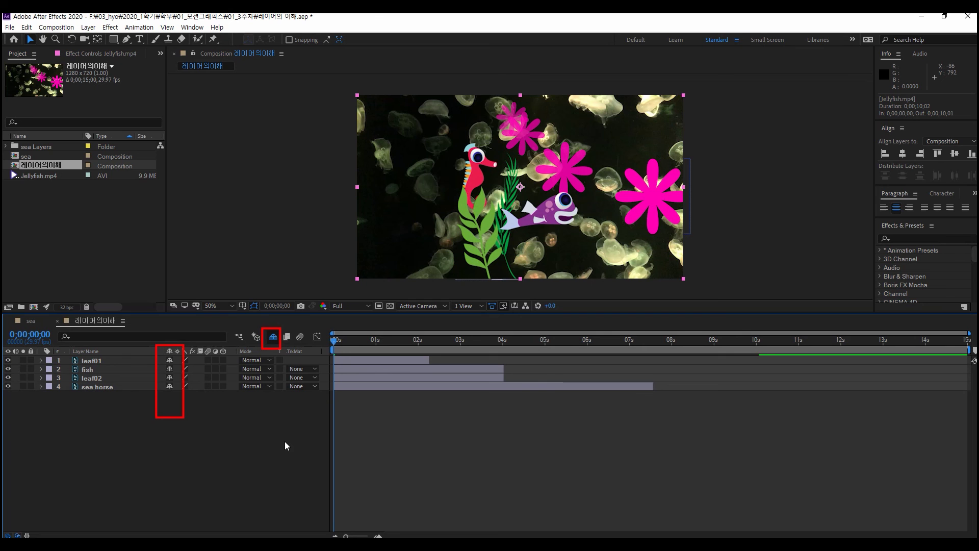
click(273, 339)
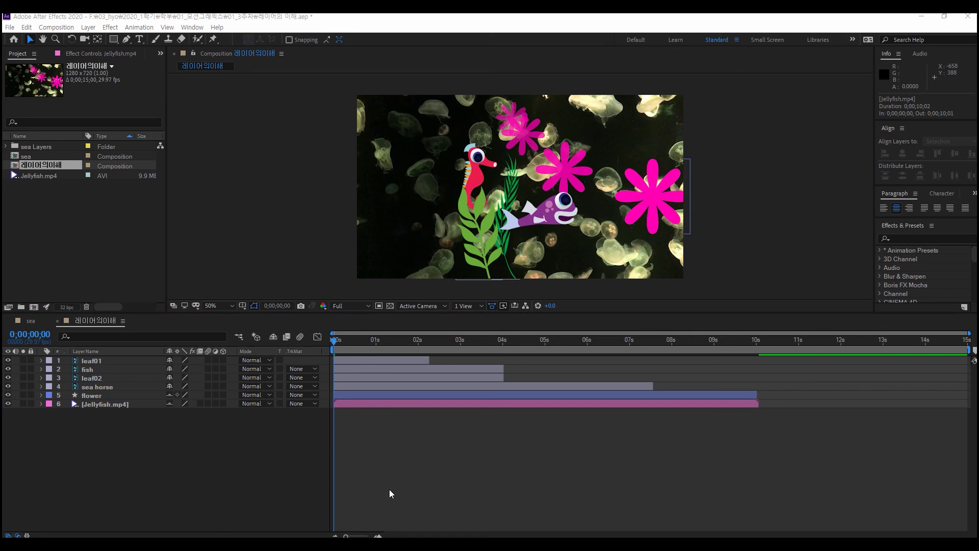
drag(553, 311, 584, 52)
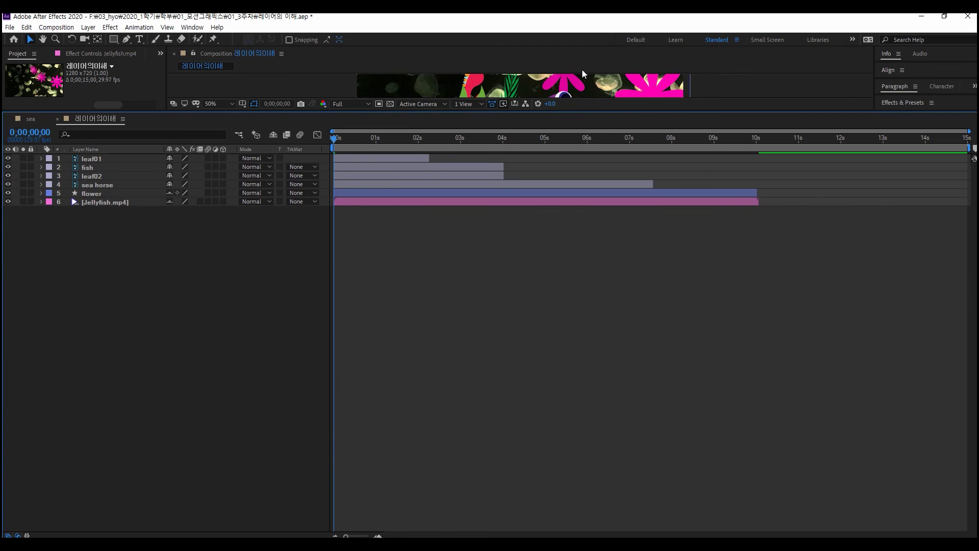
drag(585, 110, 545, 320)
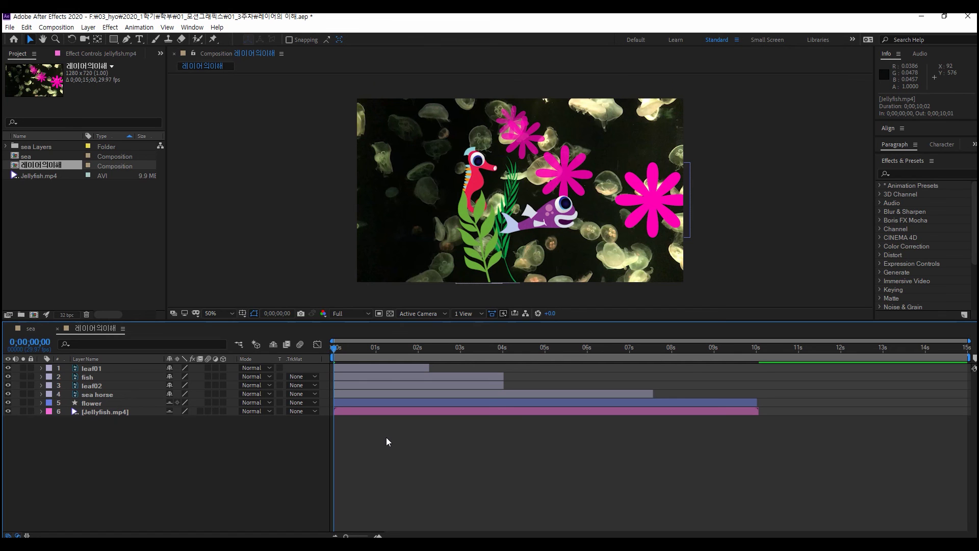
click(159, 461)
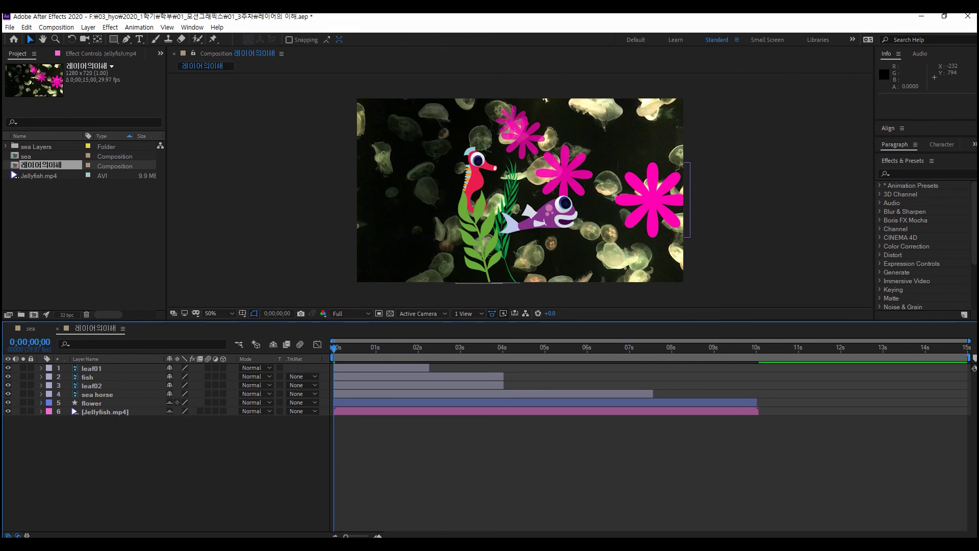
drag(26, 309, 43, 319)
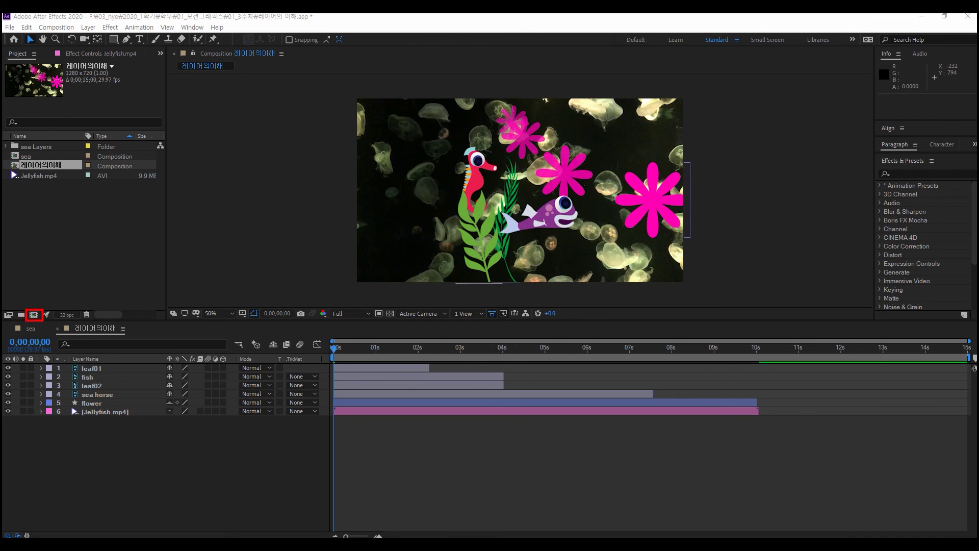
key(ctrl+z)
Open the Pre-compose settings for the Jellyfish.mp4 layer and move the dialog clear of the layer list.
click(367, 410)
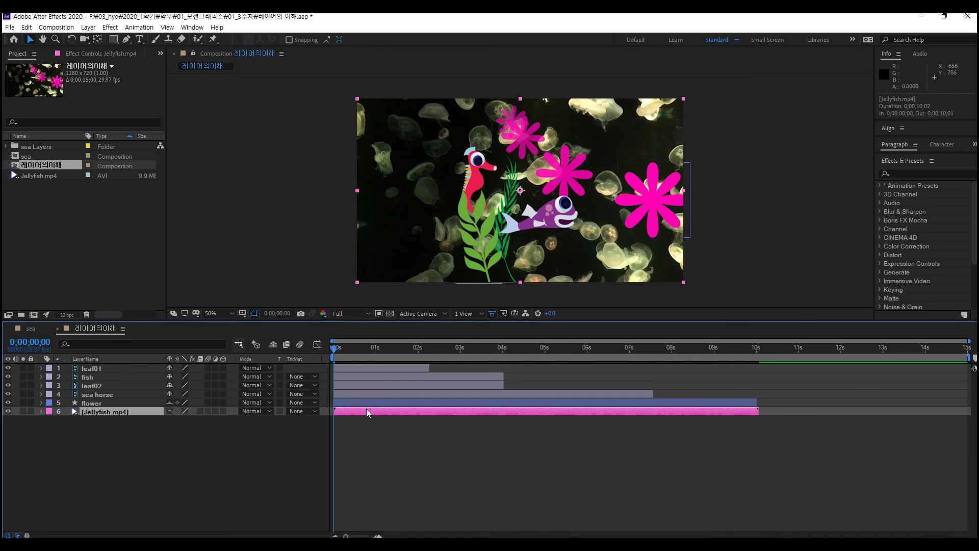
right_click(367, 411)
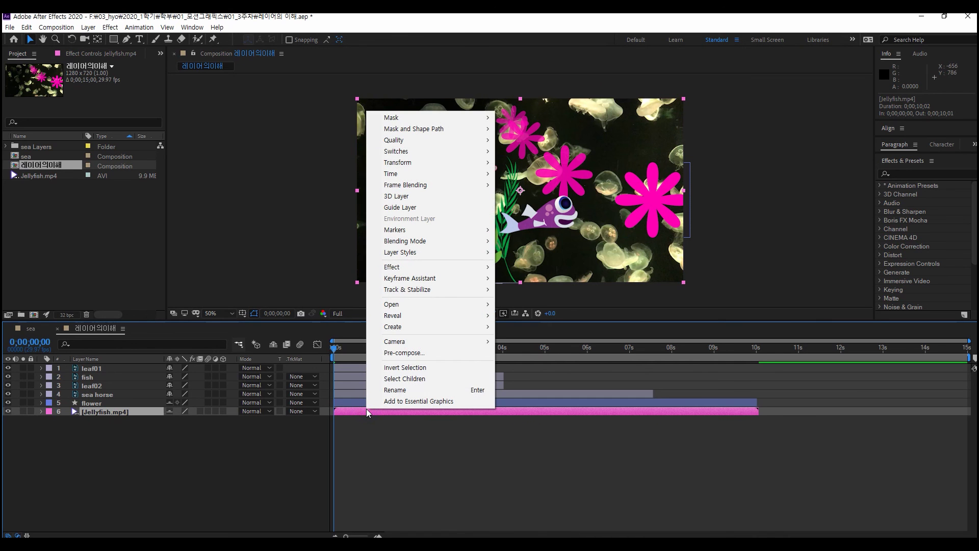
click(426, 354)
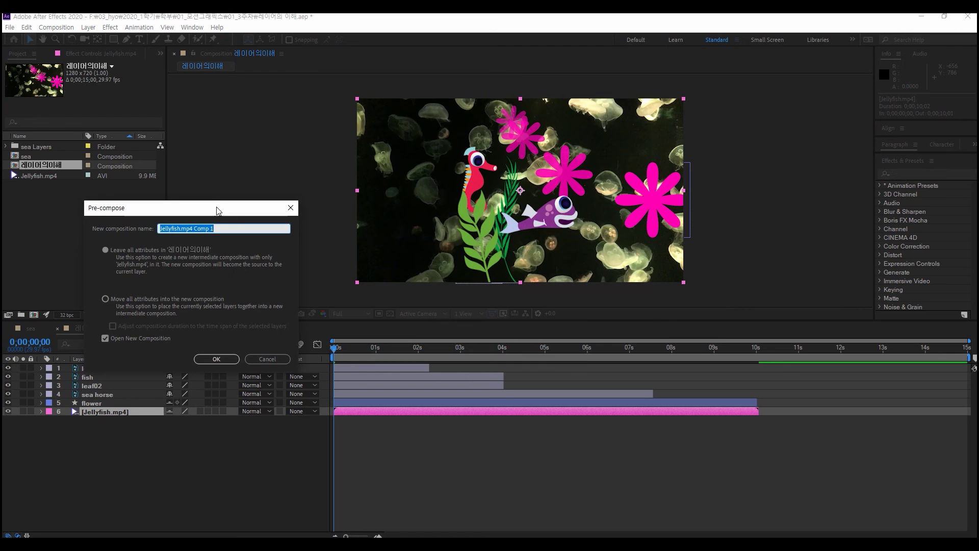
drag(215, 202, 583, 202)
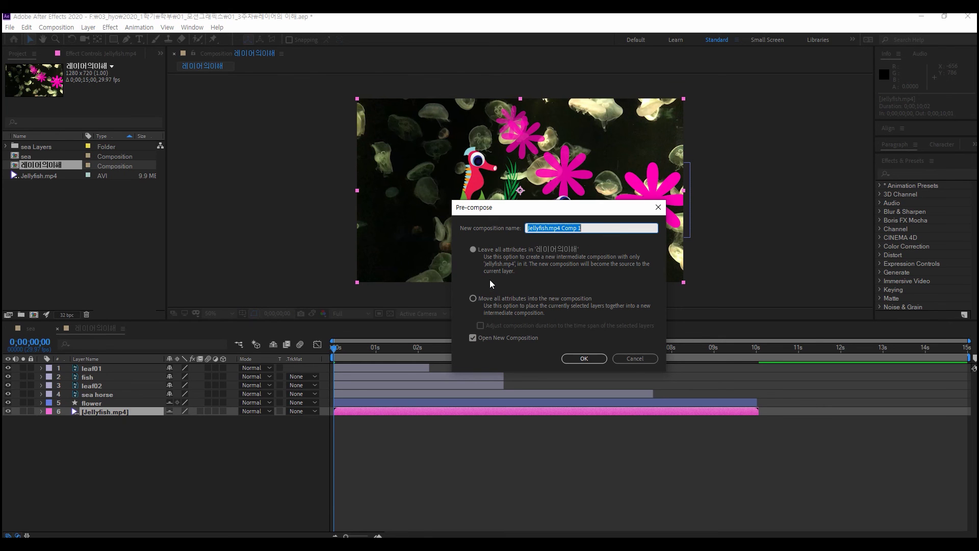
Compare the Pre-compose options of leaving all attributes in 레이어의이해 and moving all attributes into the new composition.
click(516, 296)
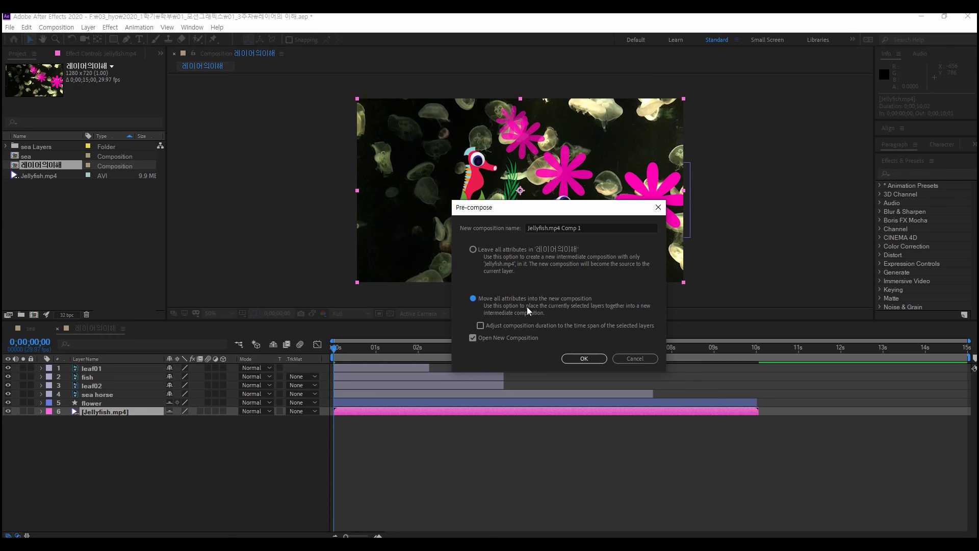
click(489, 256)
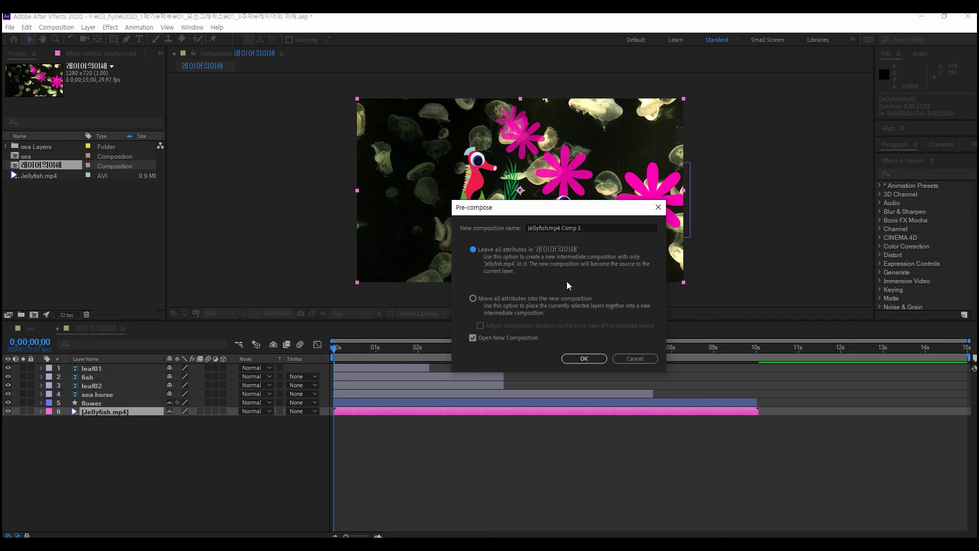
click(529, 303)
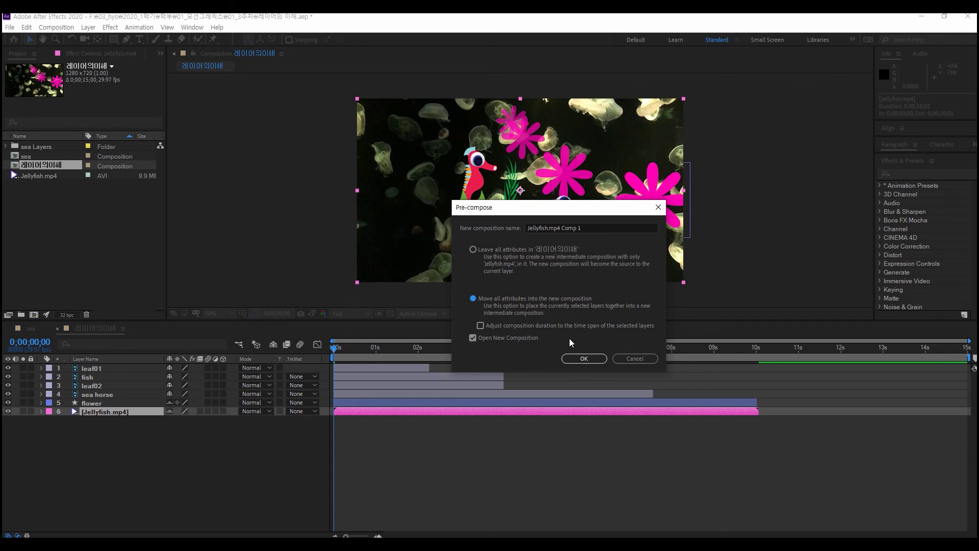
click(519, 249)
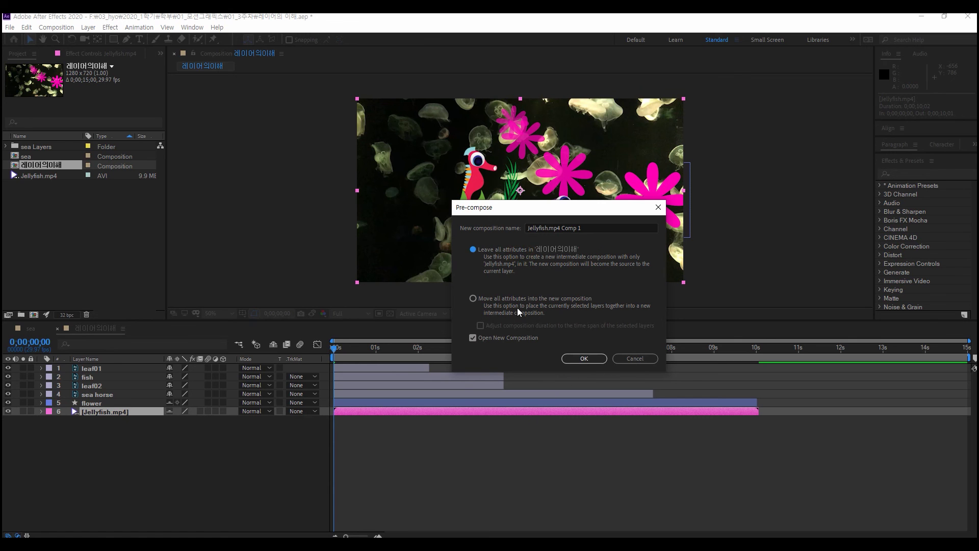
click(538, 298)
click(533, 298)
click(472, 298)
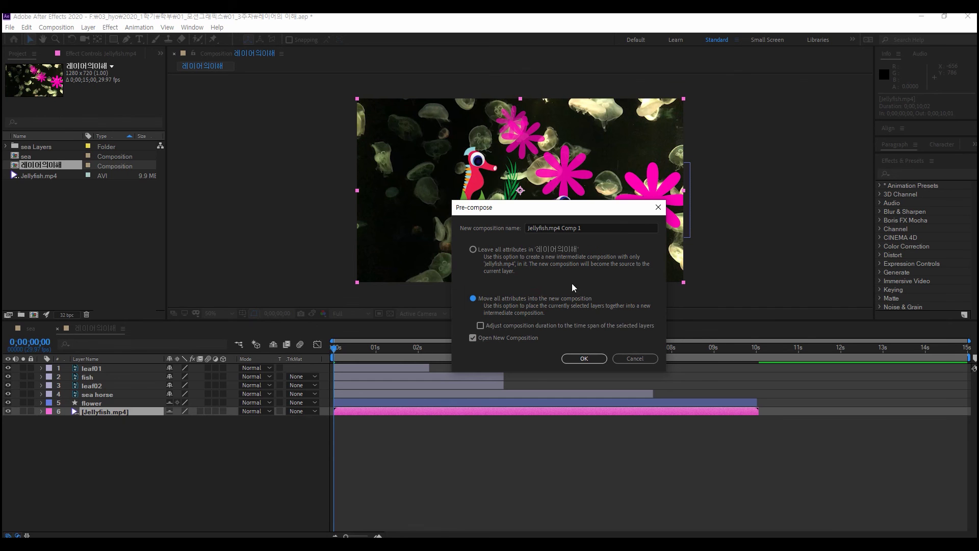
Pre-compose the layer as Jellyfish.mp4 Comp 1, moving all attributes into the new composition and opening it.
click(492, 249)
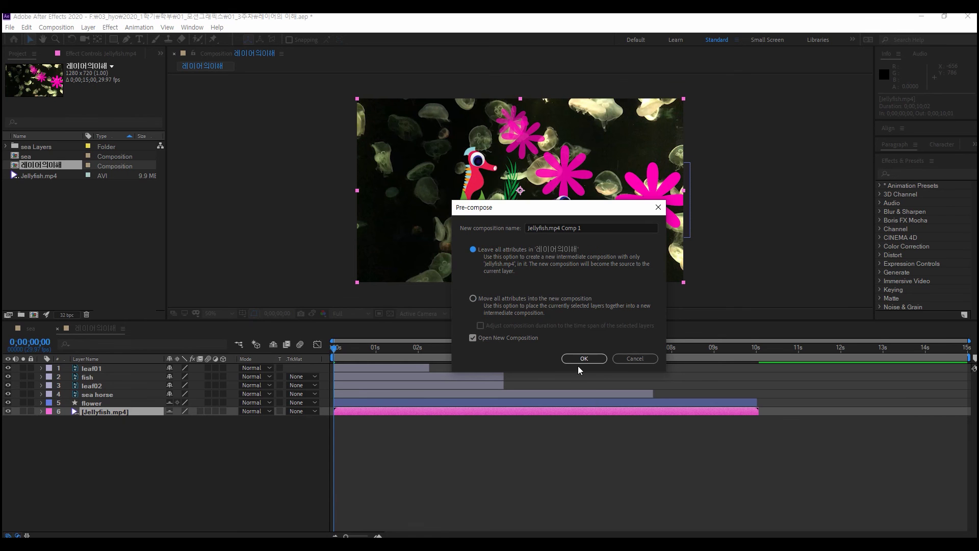
click(520, 301)
click(582, 358)
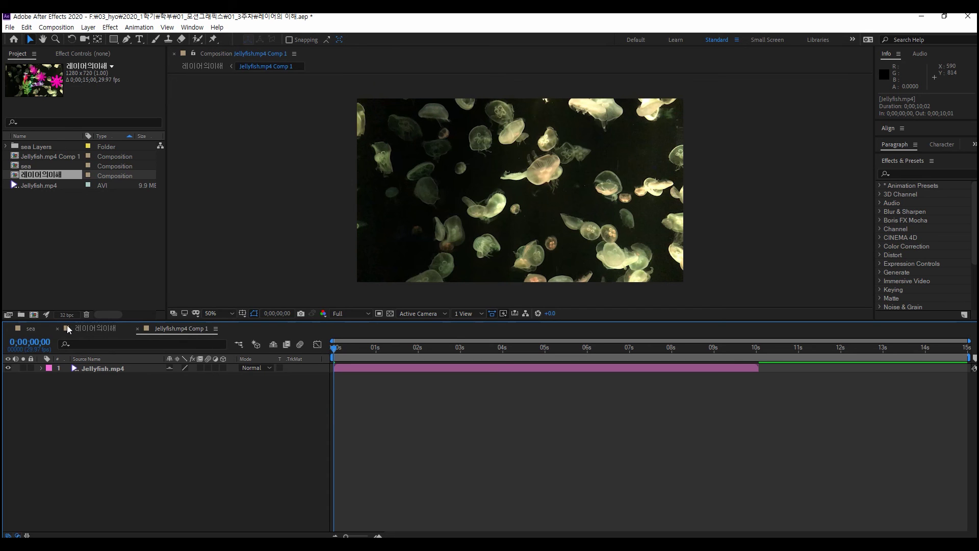
double_click(184, 329)
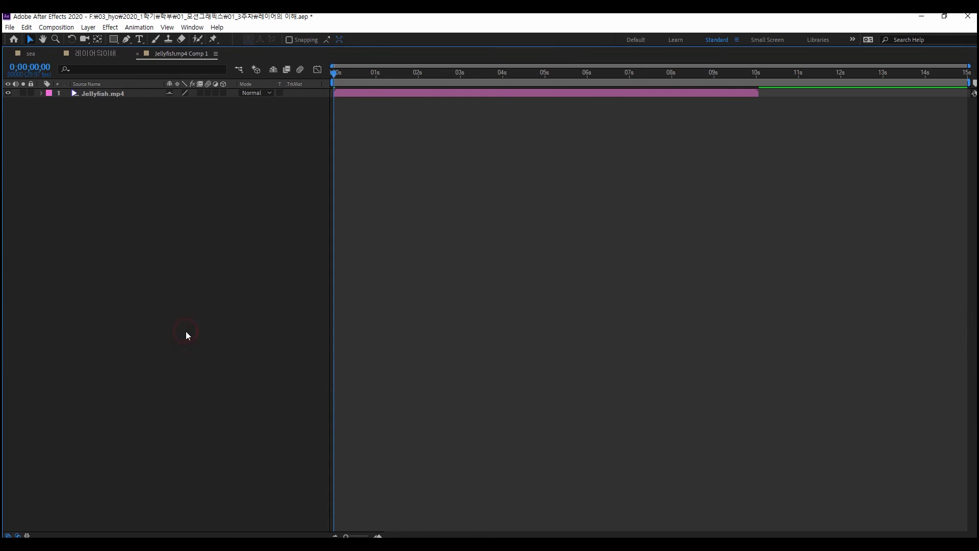
double_click(172, 61)
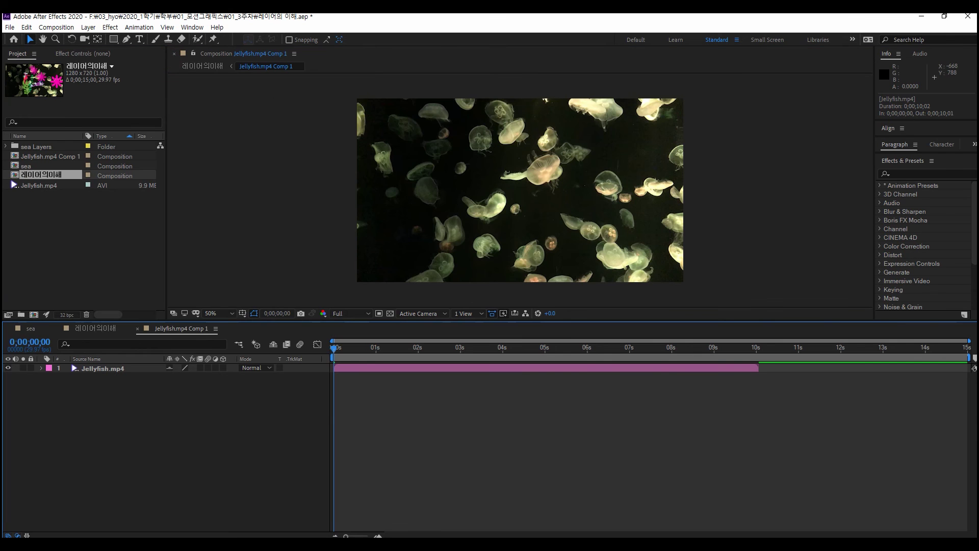
Rename the Jellyfish.mp4 footage item in the project as Jellyfish.
click(45, 187)
right_click(51, 189)
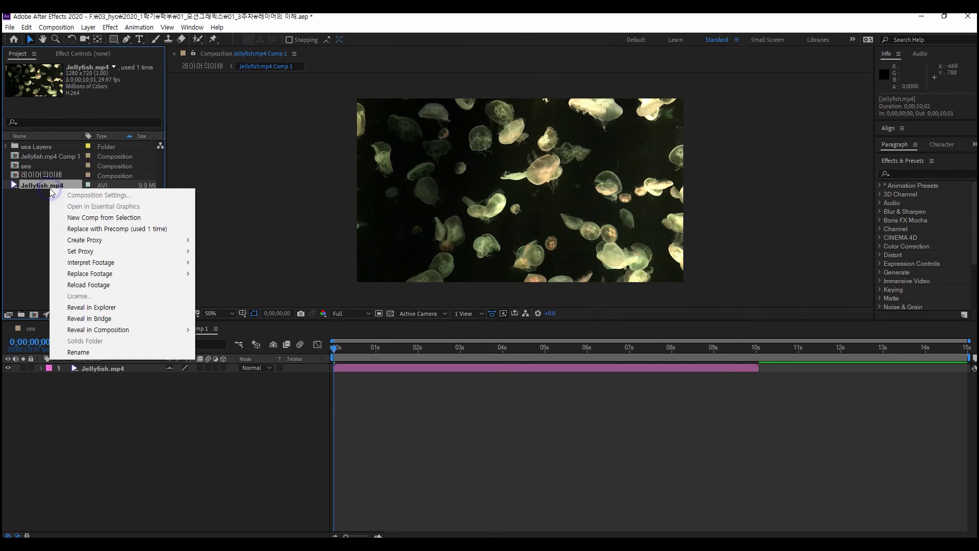
click(104, 352)
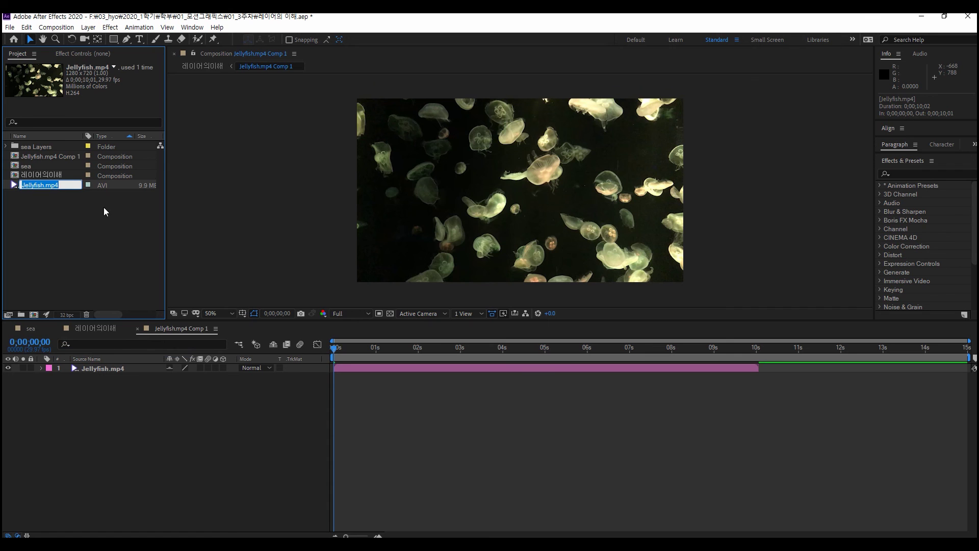
key(End)
key(BackSpace)
key(BackSpace)
key(BackSpace)
key(BackSpace)
key(Return)
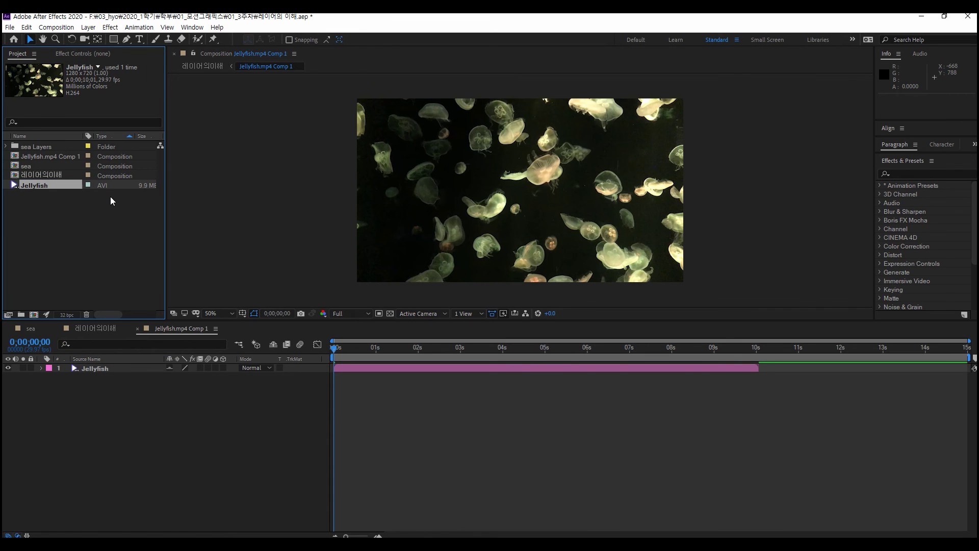